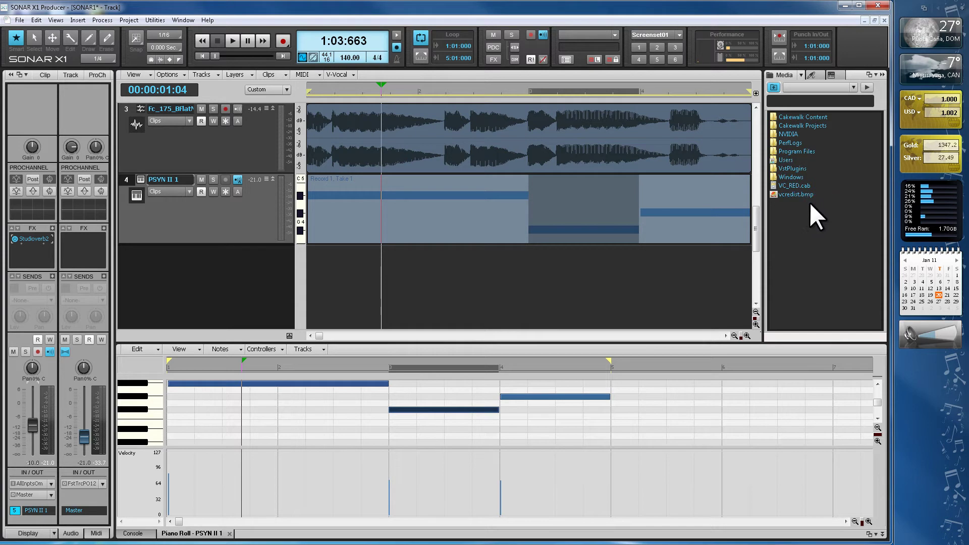
- Browse the media browser from the Users folder to the user's My Music, and open the BassDrum folder inside 808 Drum Kit
{"action": "left_click", "coordinate": [774, 87]}
{"action": "double_click", "coordinate": [798, 117]}
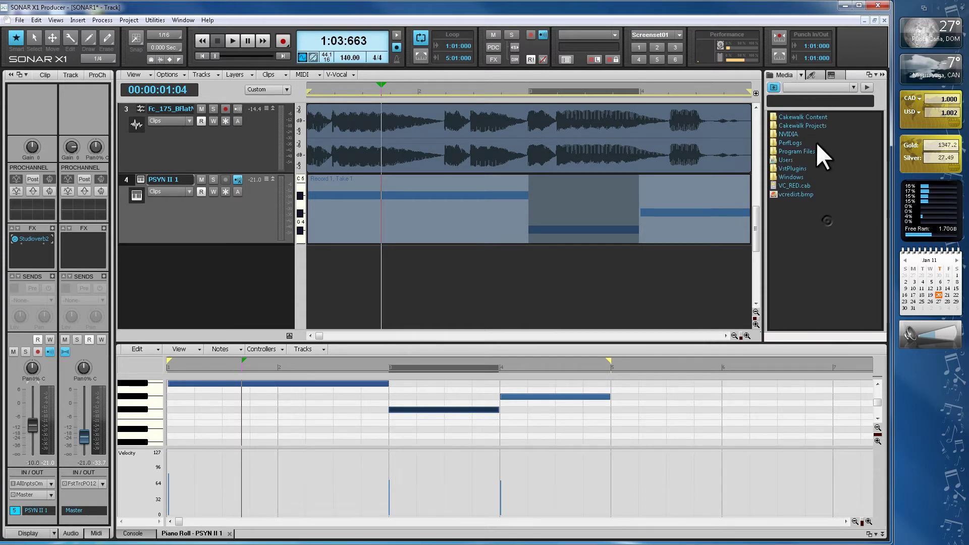
{"action": "double_click", "coordinate": [787, 160]}
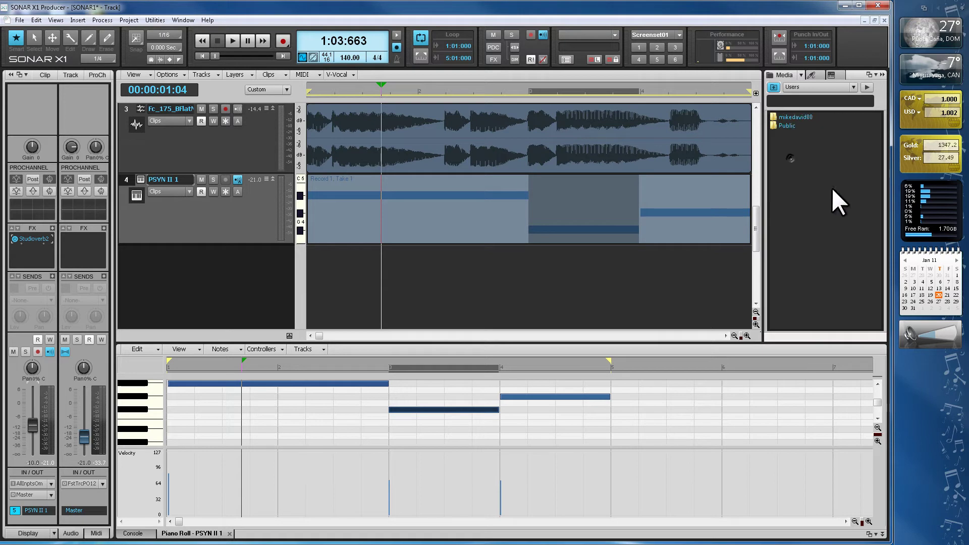
{"action": "double_click", "coordinate": [802, 119]}
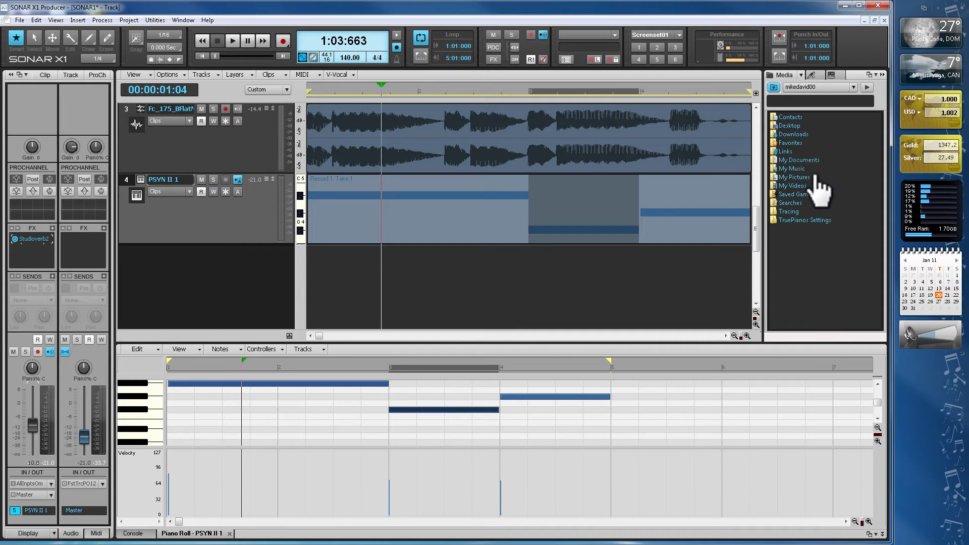
{"action": "double_click", "coordinate": [800, 168]}
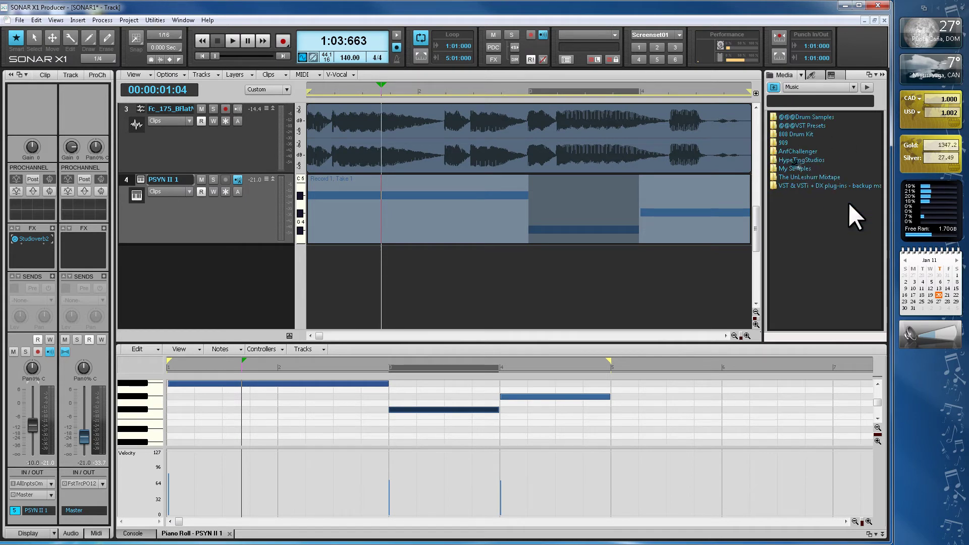
{"action": "double_click", "coordinate": [810, 134]}
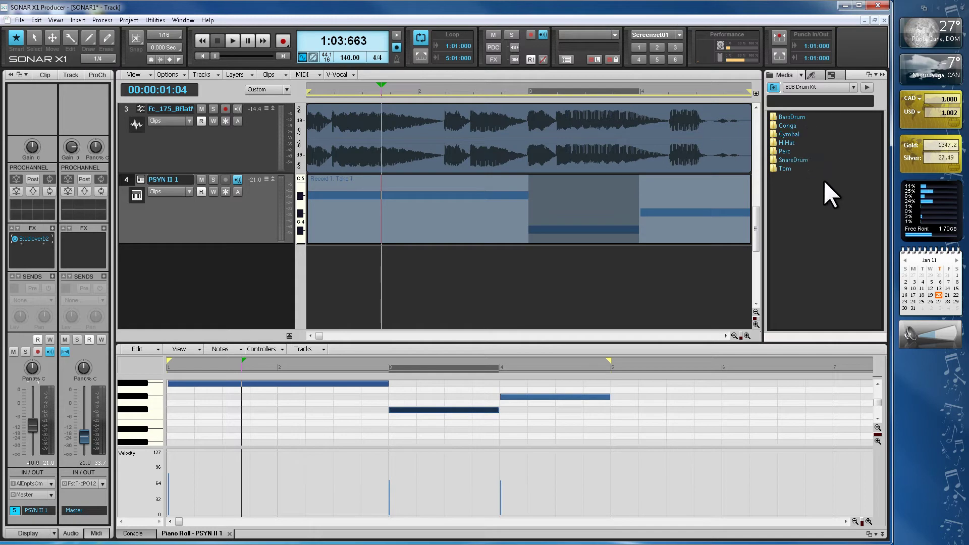
{"action": "double_click", "coordinate": [795, 118]}
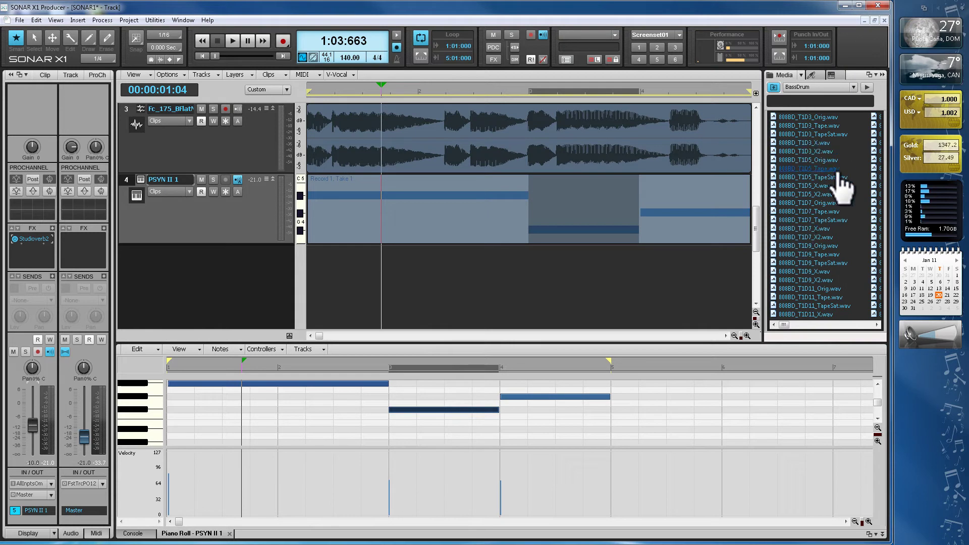
- Audition several bass drum samples in the BassDrum folder, including 808BD_T1D5_X.wav, 808BD_T1D7_X.wav and 808BD_T1D9_X.wav
{"action": "left_click", "coordinate": [806, 160]}
{"action": "left_click", "coordinate": [813, 185]}
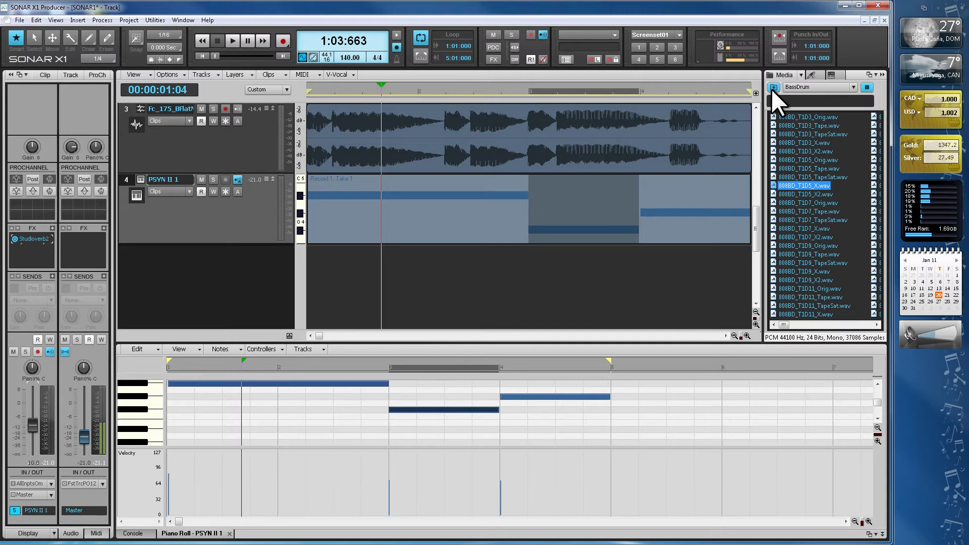
{"action": "right_click", "coordinate": [813, 151]}
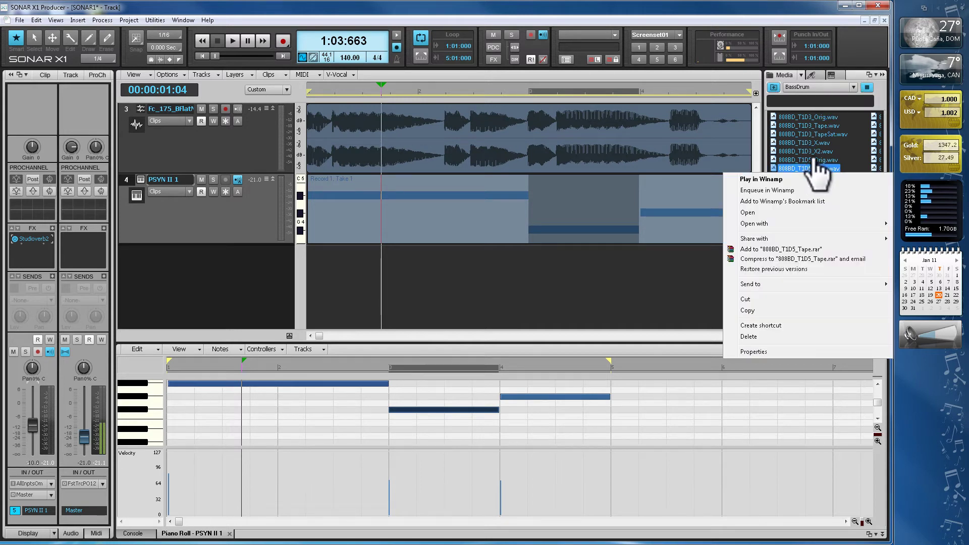
{"action": "left_click", "coordinate": [815, 153]}
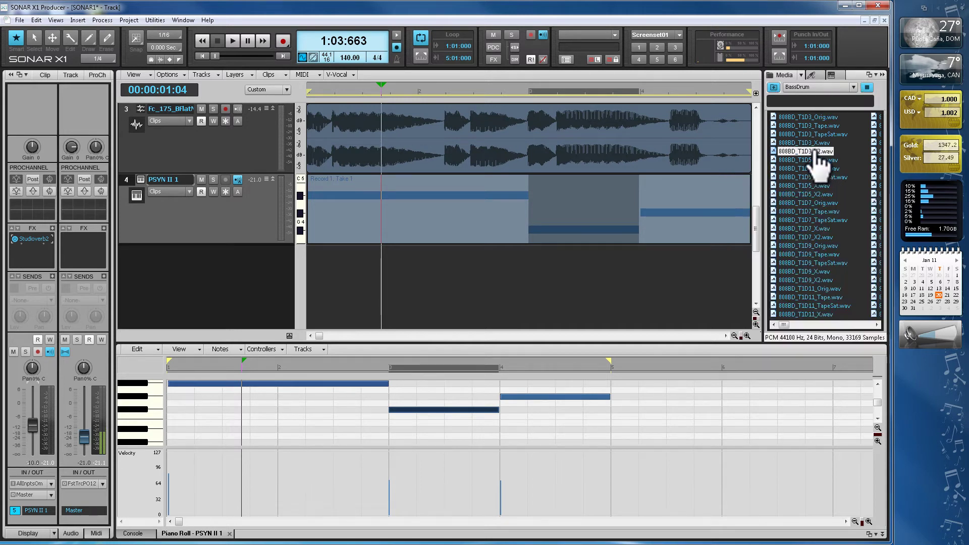
{"action": "left_click", "coordinate": [812, 228]}
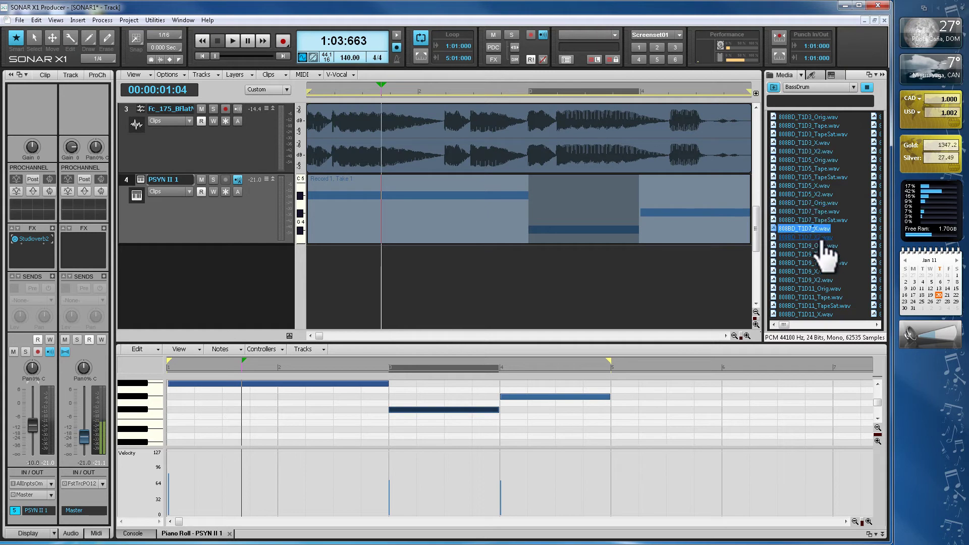
{"action": "left_click", "coordinate": [817, 272]}
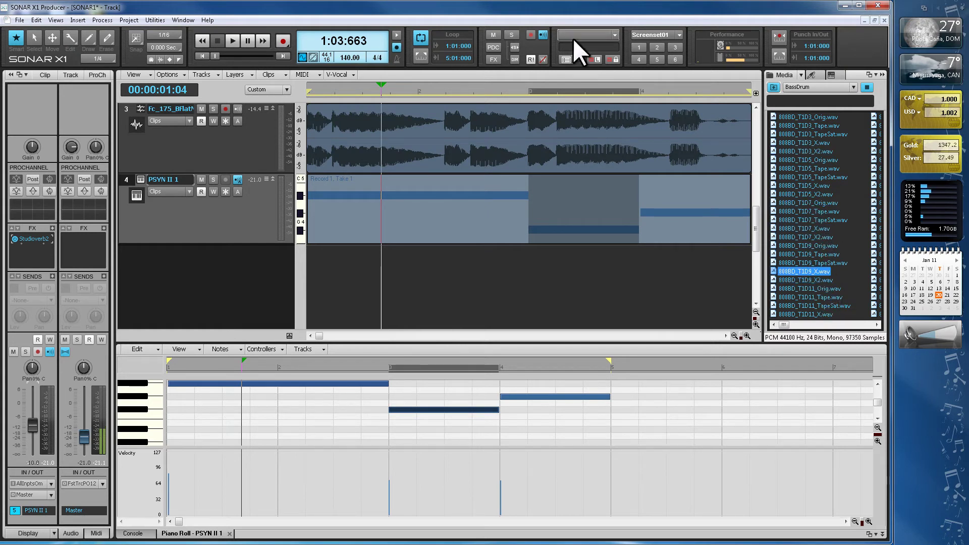
- Undock the media browser and redock it at full window height beside both the track view and the piano roll
{"action": "double_click", "coordinate": [857, 75]}
{"action": "left_click_drag", "start_coordinate": [863, 132], "coordinate": [783, 97]}
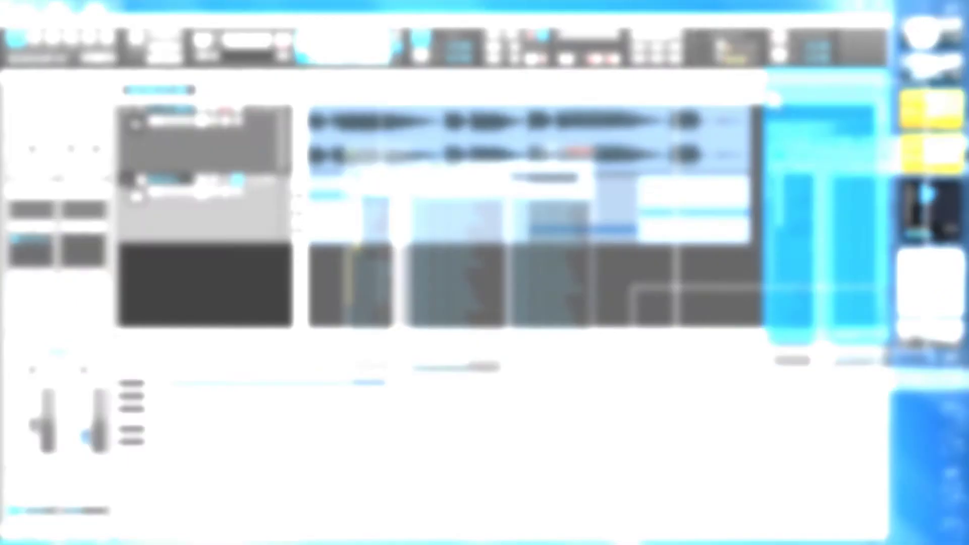
{"action": "left_click_drag", "start_coordinate": [802, 296], "coordinate": [818, 356]}
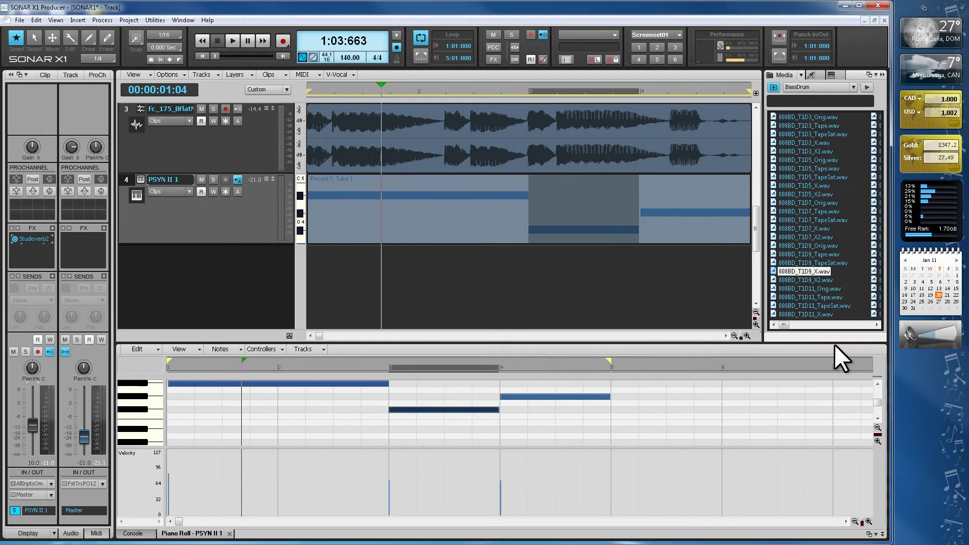
{"action": "left_click_drag", "start_coordinate": [855, 74], "coordinate": [854, 246]}
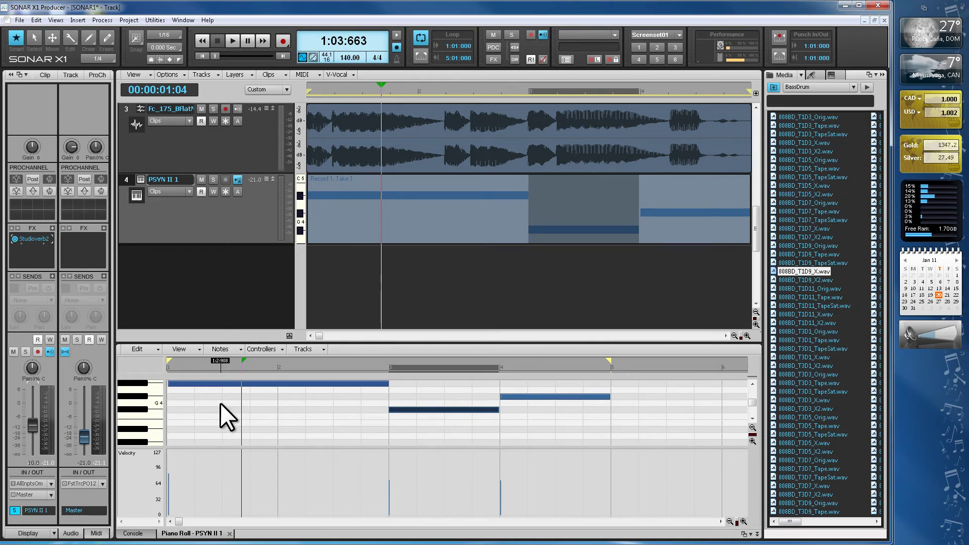
- Audition further bass drum samples down the BassDrum list, including 808BD_T5D11_Tape.wav and 808BD_T7D9_Tape.wav
{"action": "left_click", "coordinate": [826, 314]}
{"action": "left_click", "coordinate": [818, 365]}
{"action": "left_click", "coordinate": [802, 426]}
{"action": "left_click", "coordinate": [802, 476]}
{"action": "scroll", "coordinate": [826, 516], "scroll_direction": "down", "scroll_amount": 15}
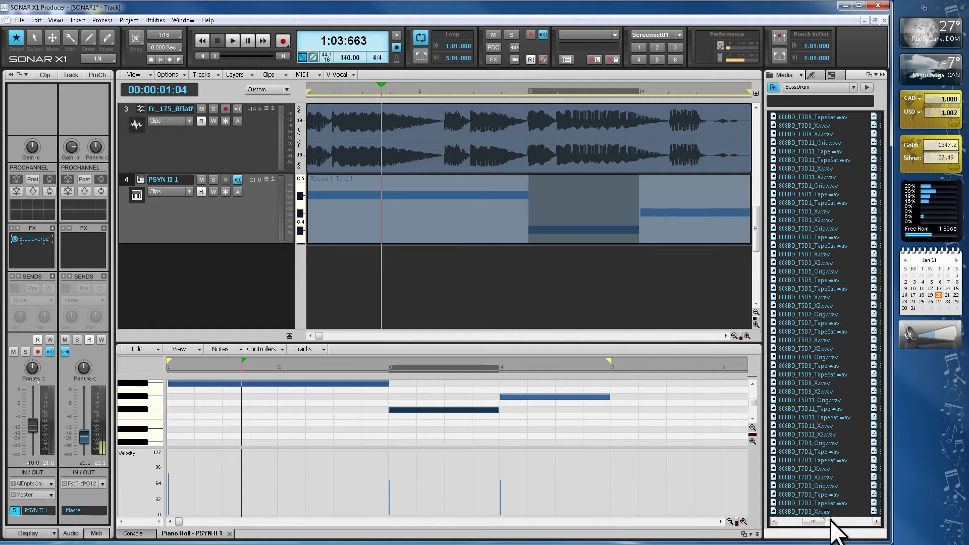
{"action": "left_click", "coordinate": [810, 236]}
{"action": "left_click", "coordinate": [810, 323]}
{"action": "left_click", "coordinate": [814, 408]}
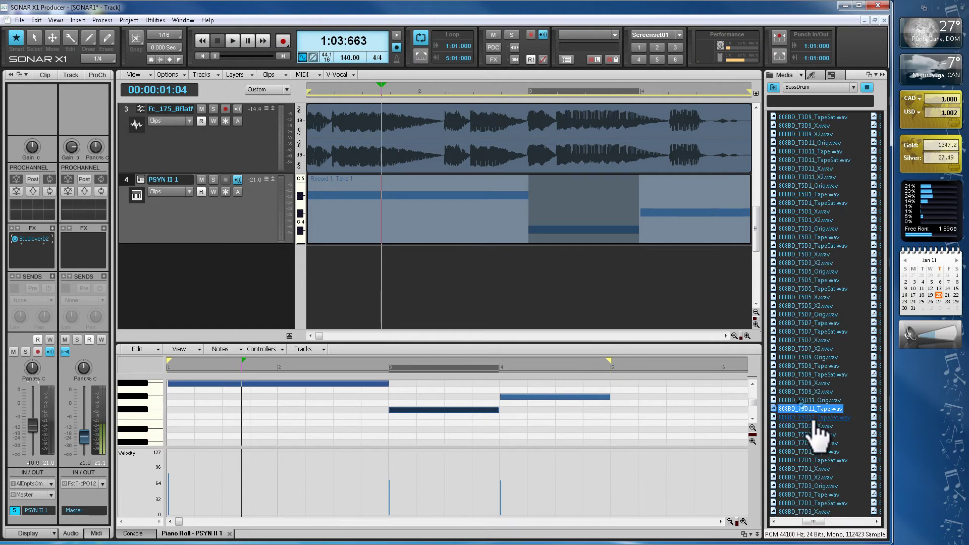
{"action": "left_click", "coordinate": [816, 460]}
{"action": "left_click", "coordinate": [860, 522]}
{"action": "left_click", "coordinate": [814, 219]}
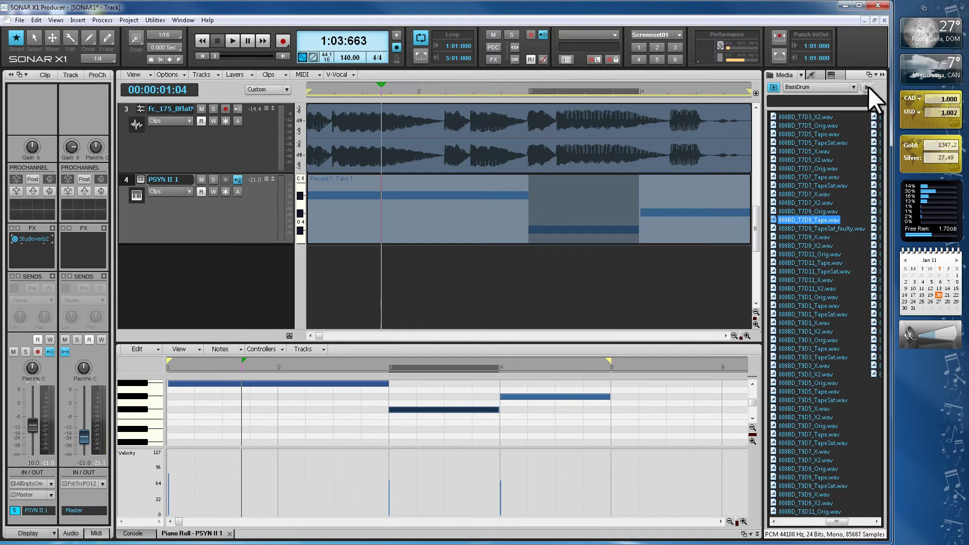
- Insert the DropZone soft synth from the vstplugins group as a Simple Instrument Track
{"action": "left_click", "coordinate": [832, 74]}
{"action": "left_click", "coordinate": [774, 87]}
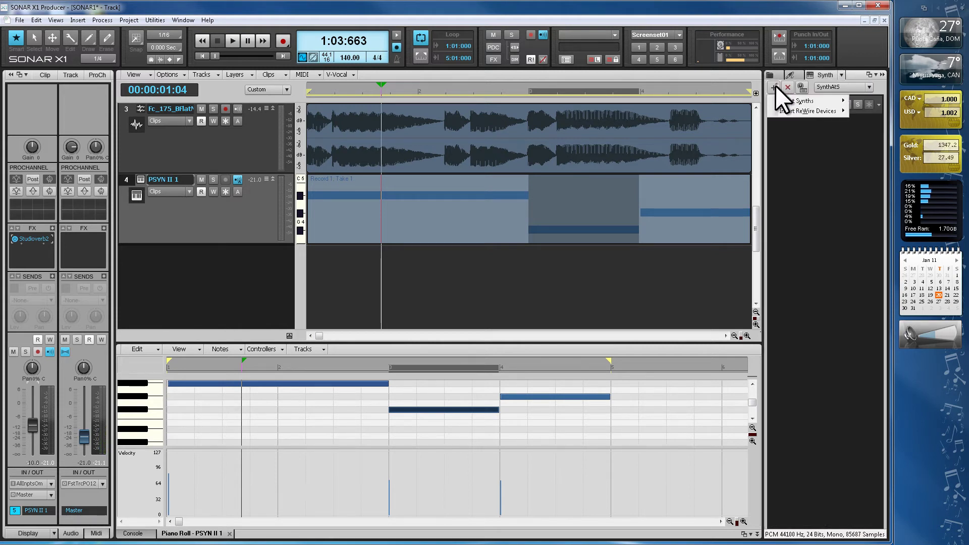
{"action": "mouse_move", "coordinate": [789, 99]}
{"action": "mouse_move", "coordinate": [886, 99]}
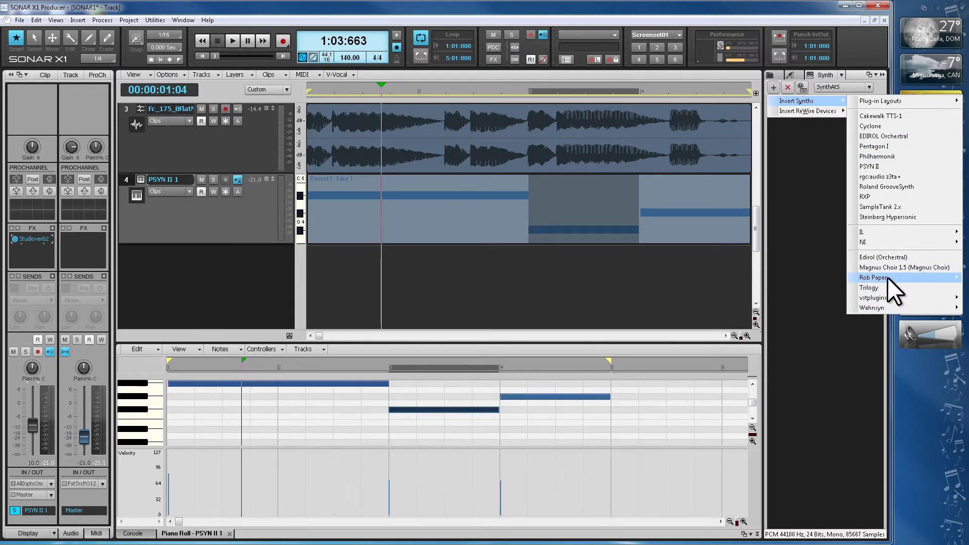
{"action": "mouse_move", "coordinate": [888, 276]}
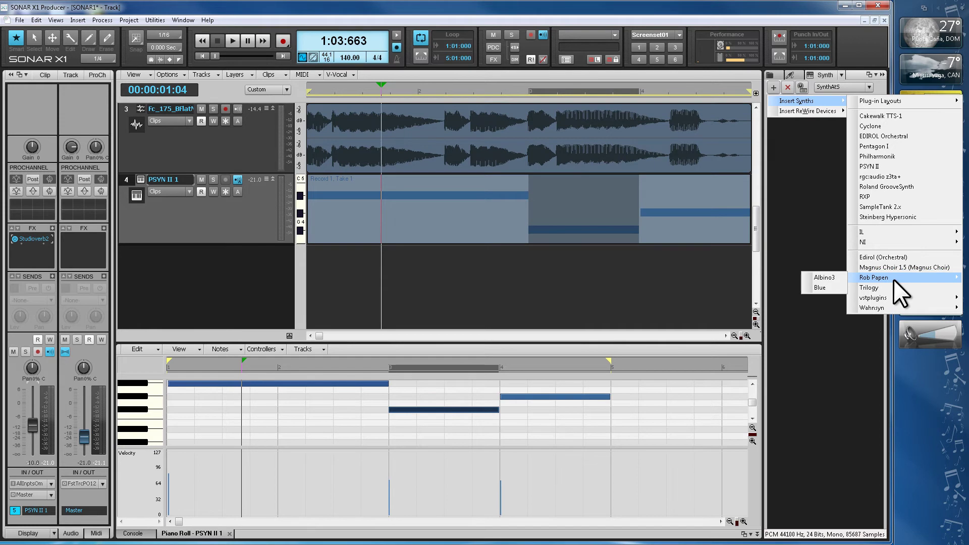
{"action": "mouse_move", "coordinate": [895, 297]}
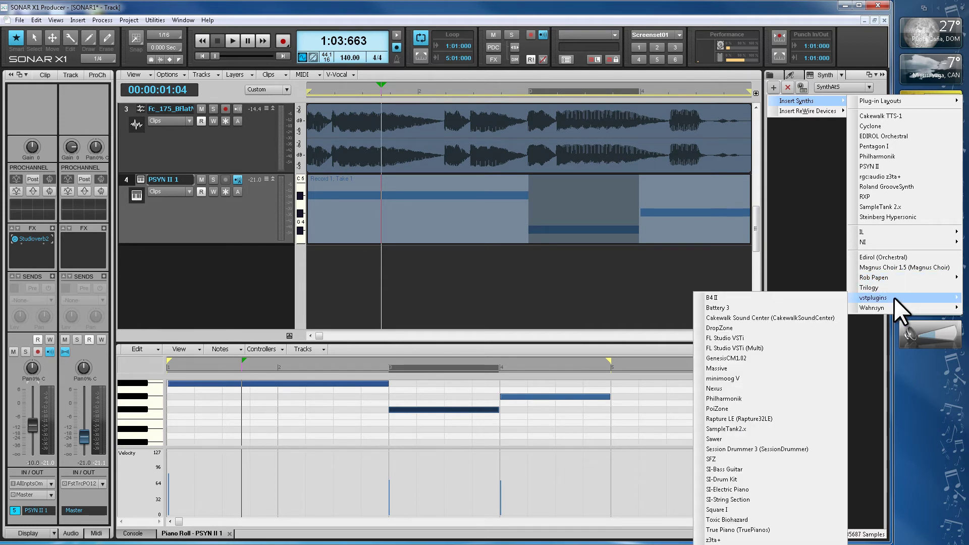
{"action": "left_click", "coordinate": [782, 328]}
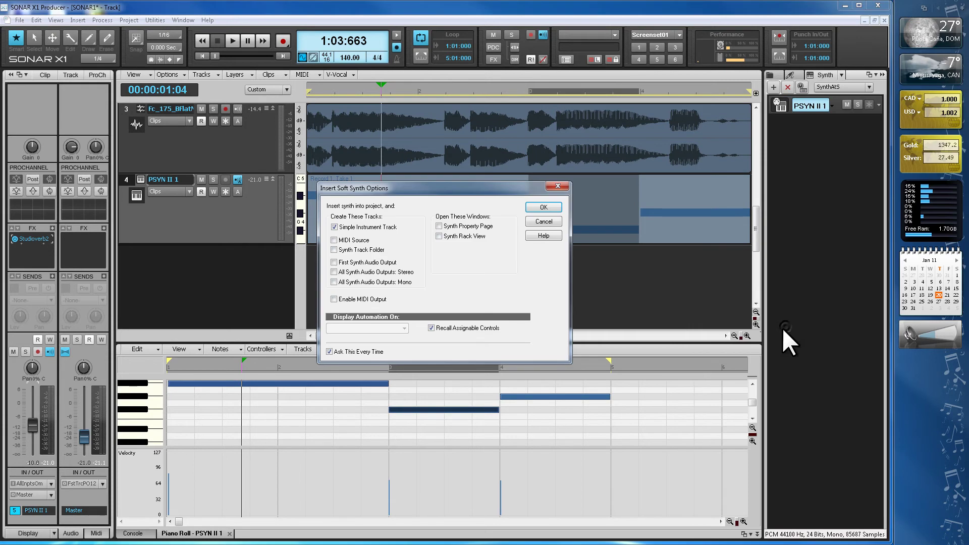
{"action": "left_click", "coordinate": [543, 207]}
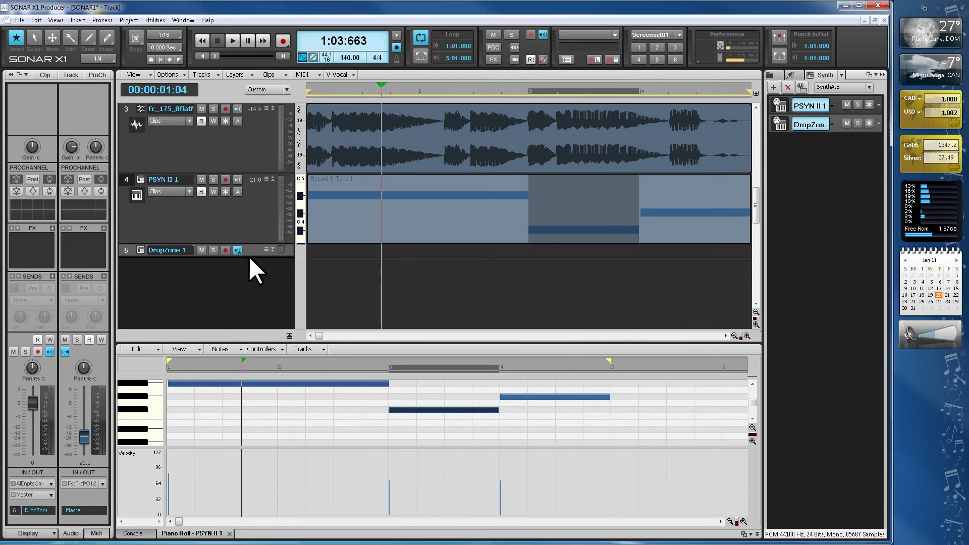
- Increase the DropZone 1 track's height, then open the DropZone interface and move its window clear of the browser
{"action": "left_click_drag", "start_coordinate": [248, 254], "coordinate": [244, 295]}
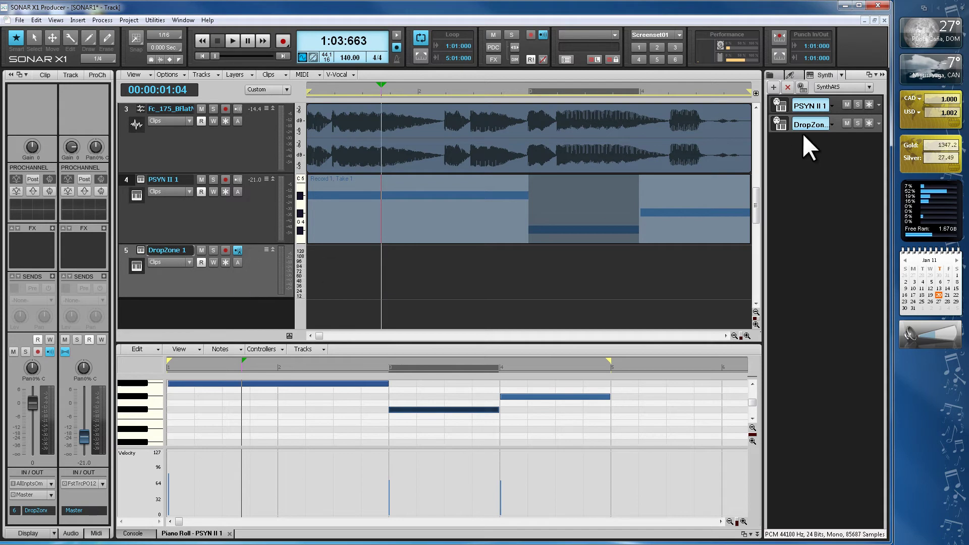
{"action": "left_click", "coordinate": [780, 124]}
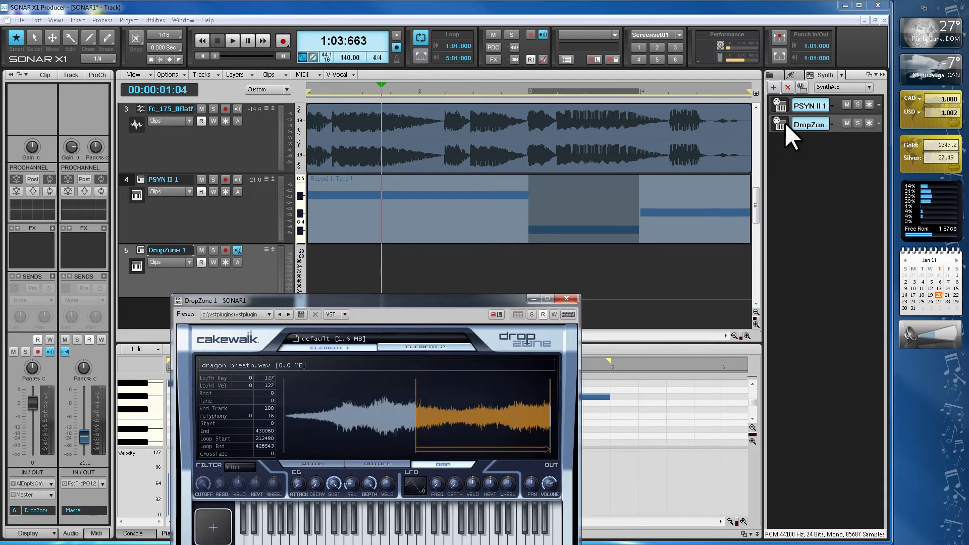
{"action": "left_click_drag", "start_coordinate": [469, 302], "coordinate": [311, 110]}
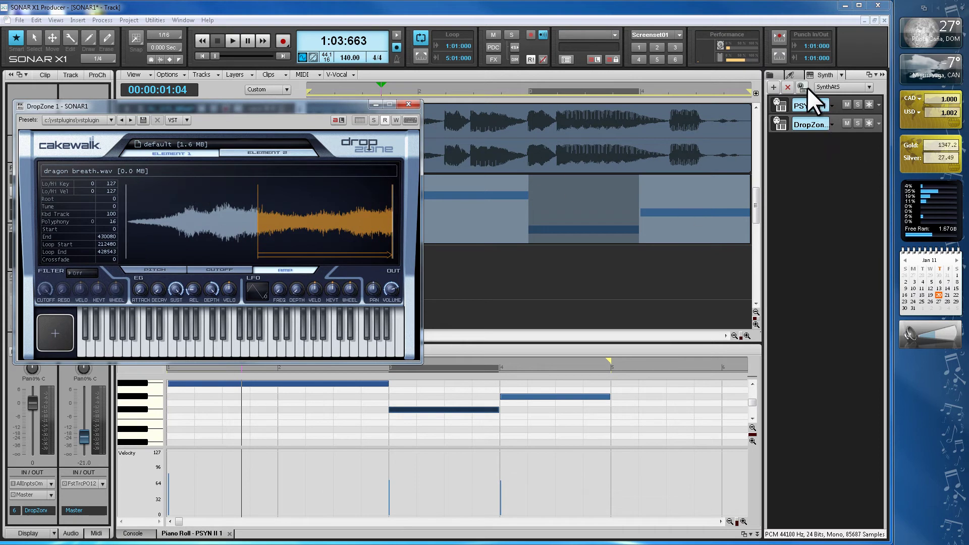
- Audition more kicks in the BassDrum folder and load 808BD_T9D3_X2.wav into DropZone's Element 1
{"action": "left_click", "coordinate": [775, 74]}
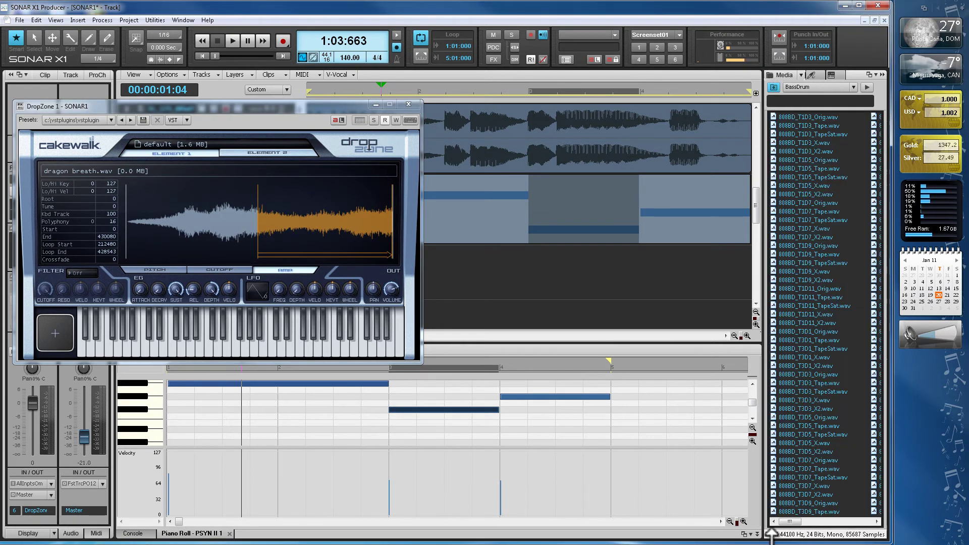
{"action": "left_click_drag", "start_coordinate": [792, 522], "coordinate": [837, 522]}
{"action": "left_click", "coordinate": [838, 186]}
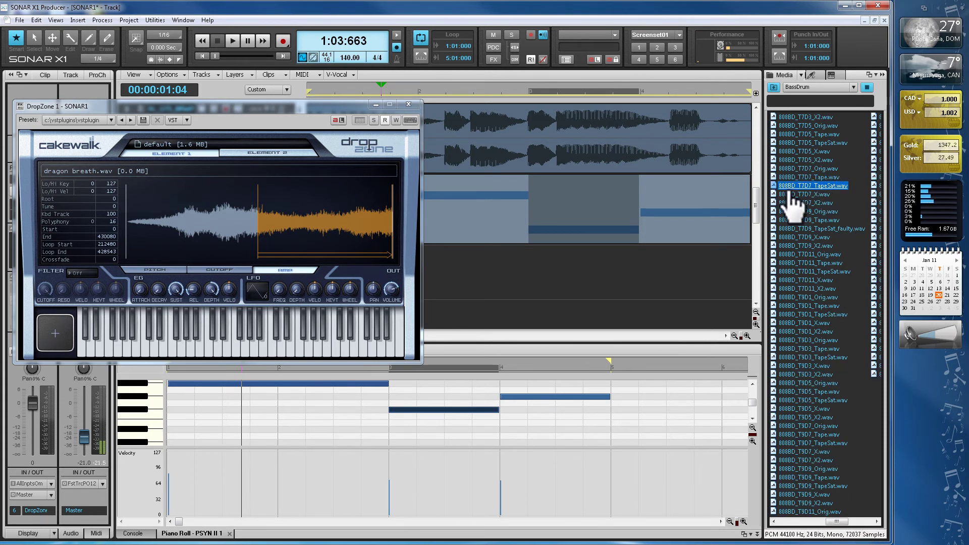
{"action": "left_click", "coordinate": [819, 229]}
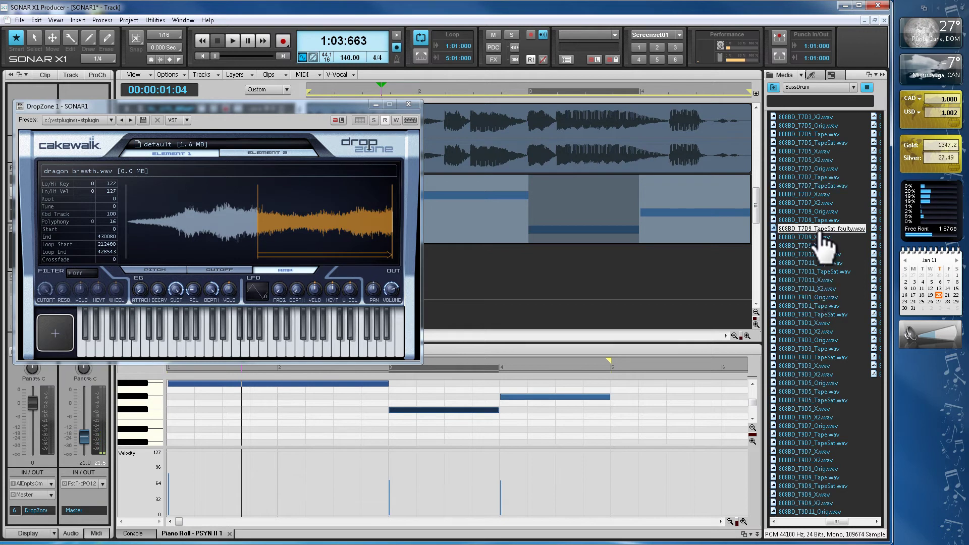
{"action": "left_click", "coordinate": [820, 374]}
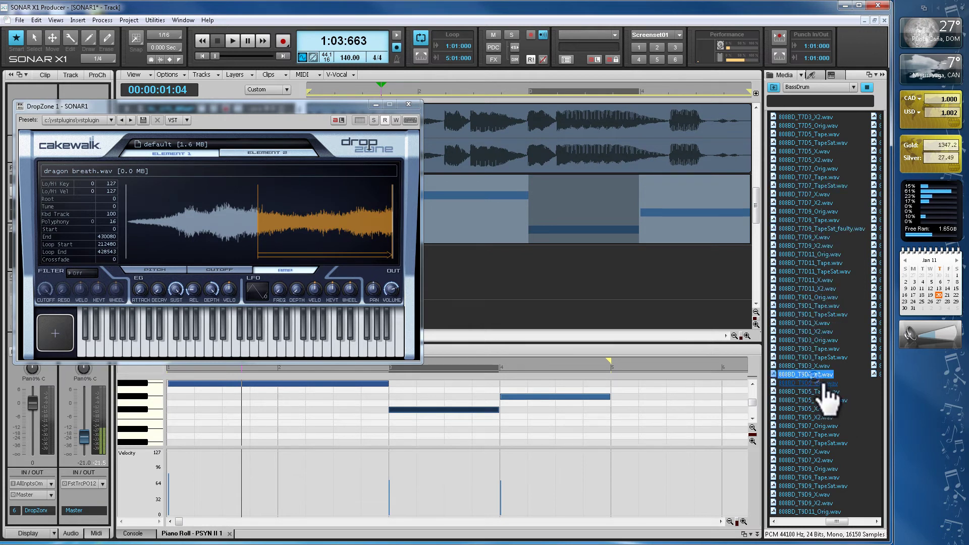
{"action": "left_click_drag", "start_coordinate": [827, 378], "coordinate": [232, 207]}
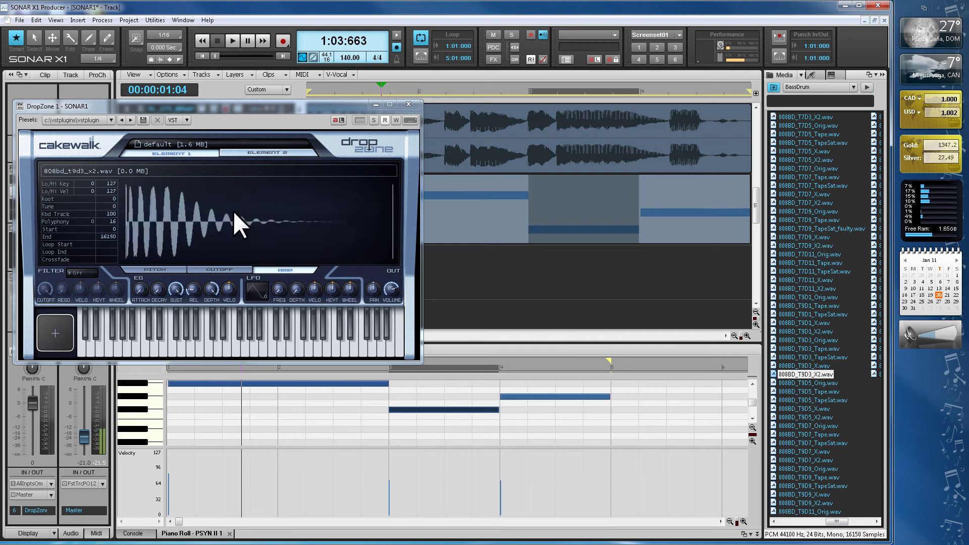
- Test the loaded kick with notes on DropZone's keyboard and adjust the sustain of its amp envelope
{"action": "left_click_drag", "start_coordinate": [289, 107], "coordinate": [375, 131]}
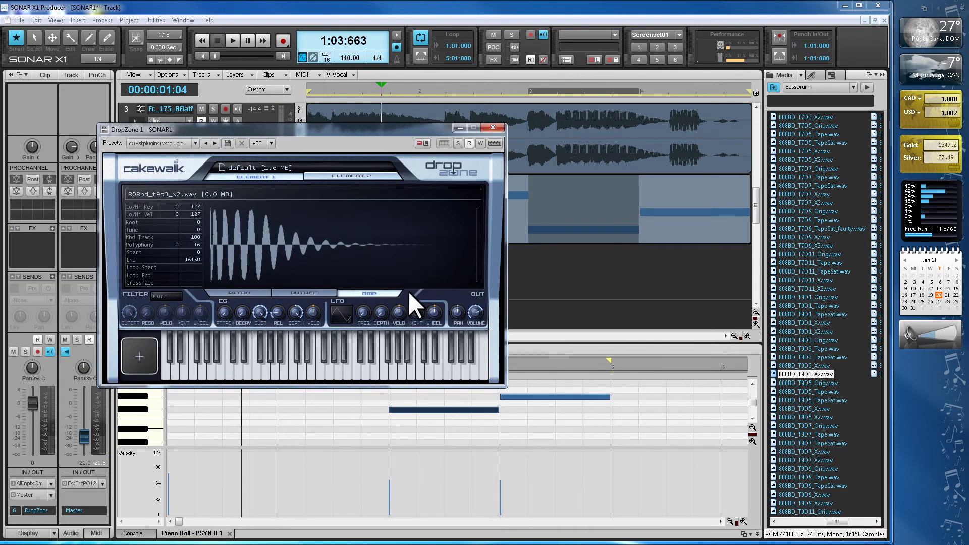
{"action": "left_click", "coordinate": [320, 371]}
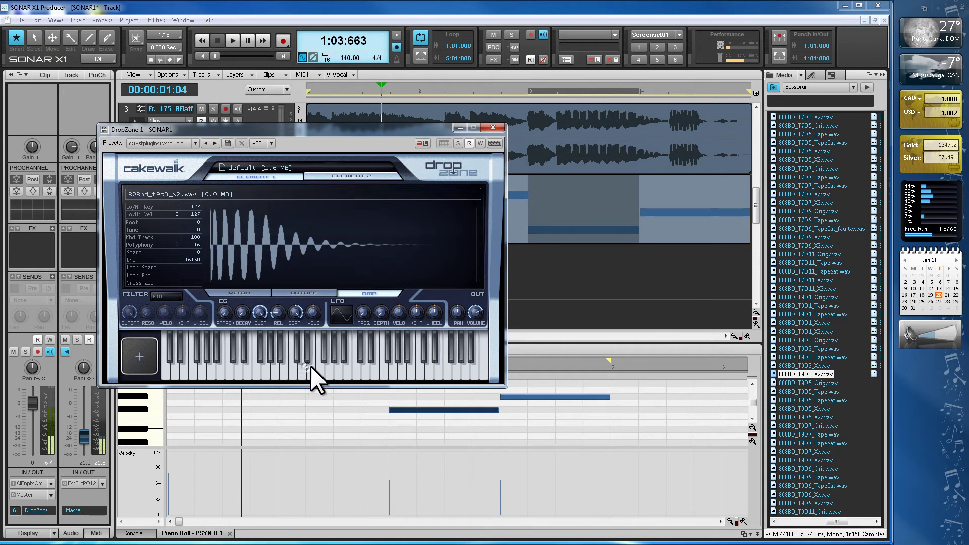
{"action": "left_click", "coordinate": [289, 365]}
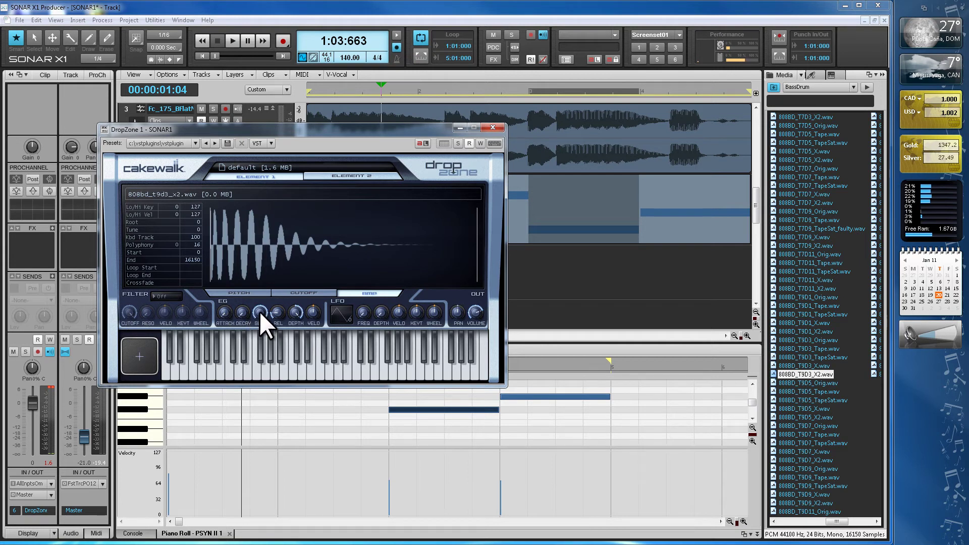
{"action": "mouse_move", "coordinate": [260, 311]}
{"action": "left_mouse_down"}
{"action": "mouse_move", "coordinate": [261, 329]}
{"action": "mouse_move", "coordinate": [261, 313]}
{"action": "mouse_move", "coordinate": [260, 323]}
{"action": "mouse_move", "coordinate": [344, 325]}
{"action": "mouse_move", "coordinate": [260, 313]}
{"action": "mouse_move", "coordinate": [256, 335]}
{"action": "mouse_move", "coordinate": [257, 317]}
{"action": "left_mouse_up"}
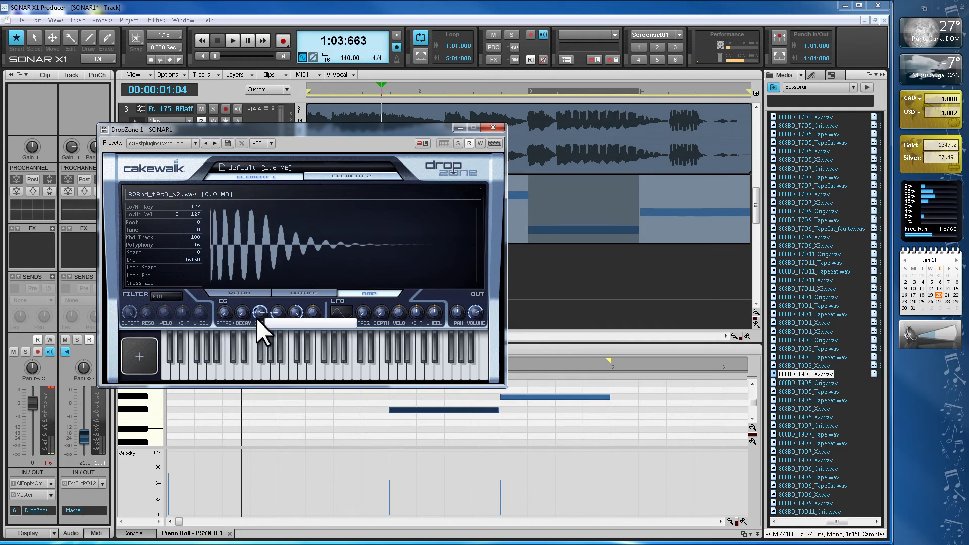
- Check the cutoff and amp envelope settings in DropZone 1 and close its interface window
{"action": "left_click_drag", "start_coordinate": [256, 317], "coordinate": [255, 323]}
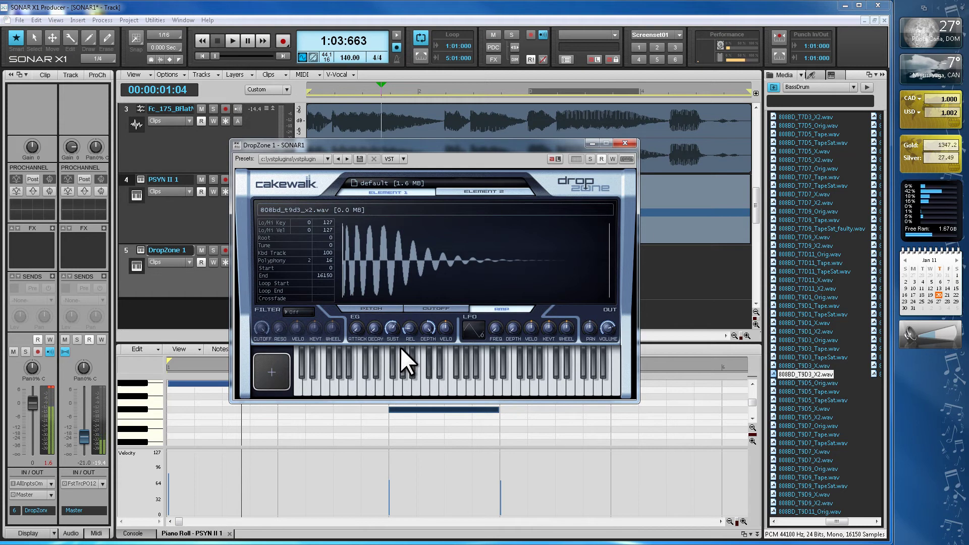
{"action": "left_click", "coordinate": [444, 308]}
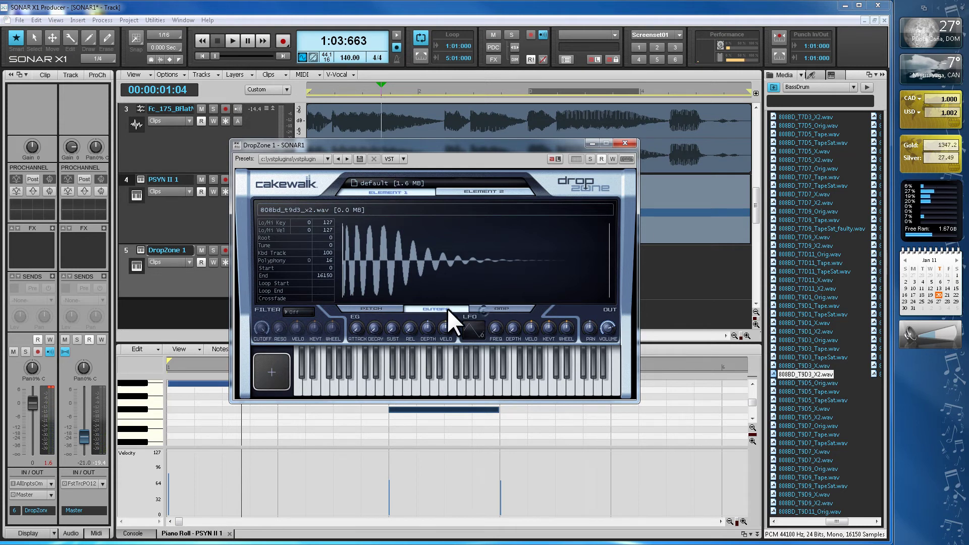
{"action": "left_click", "coordinate": [479, 309]}
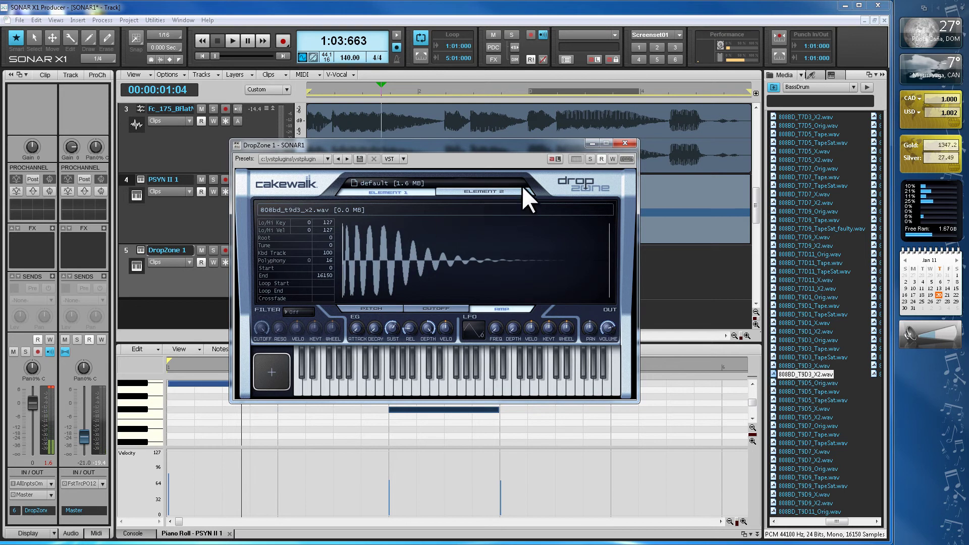
{"action": "left_click", "coordinate": [624, 144]}
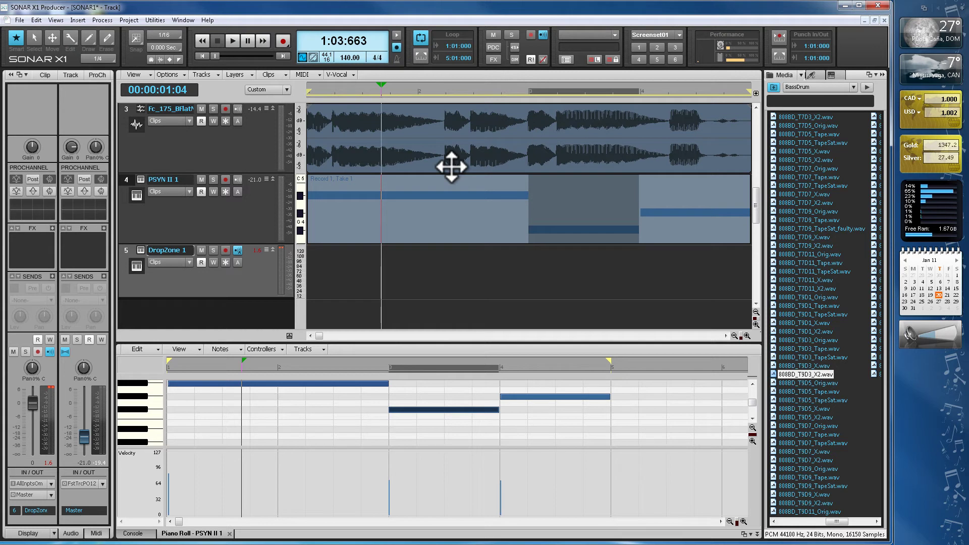
- Arm the DropZone 1 track, record a kick pattern from the project start, and disarm the track
{"action": "key", "text": "w"}
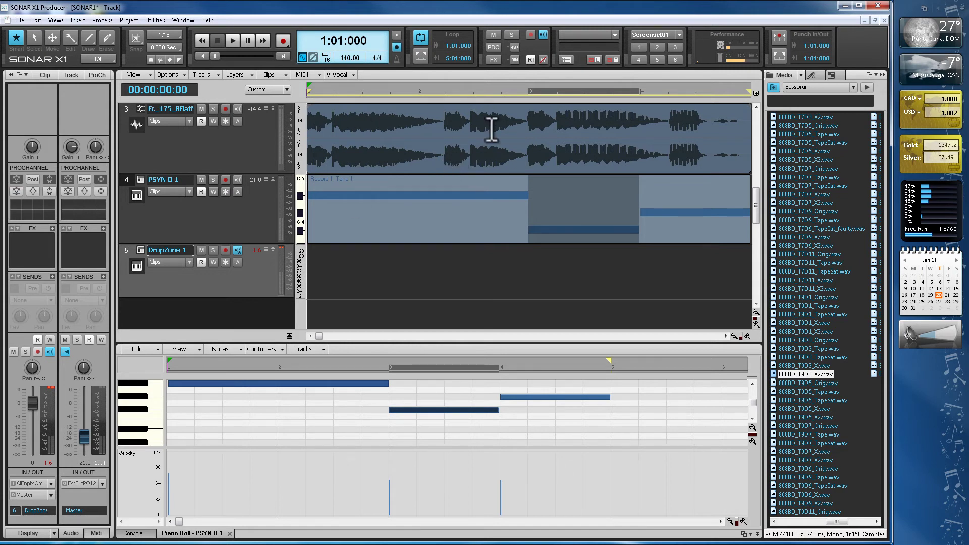
{"action": "left_click", "coordinate": [225, 249]}
{"action": "left_click", "coordinate": [283, 40]}
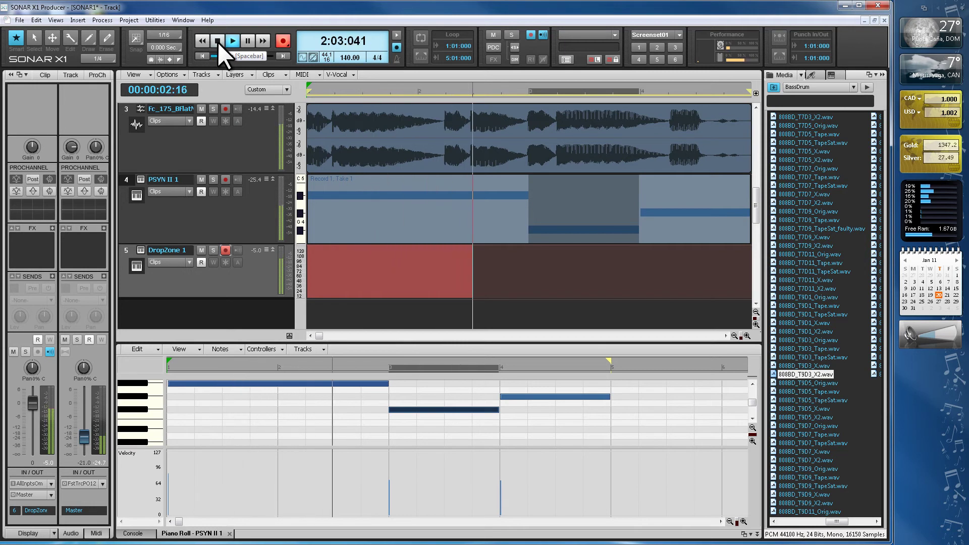
{"action": "left_click", "coordinate": [217, 41]}
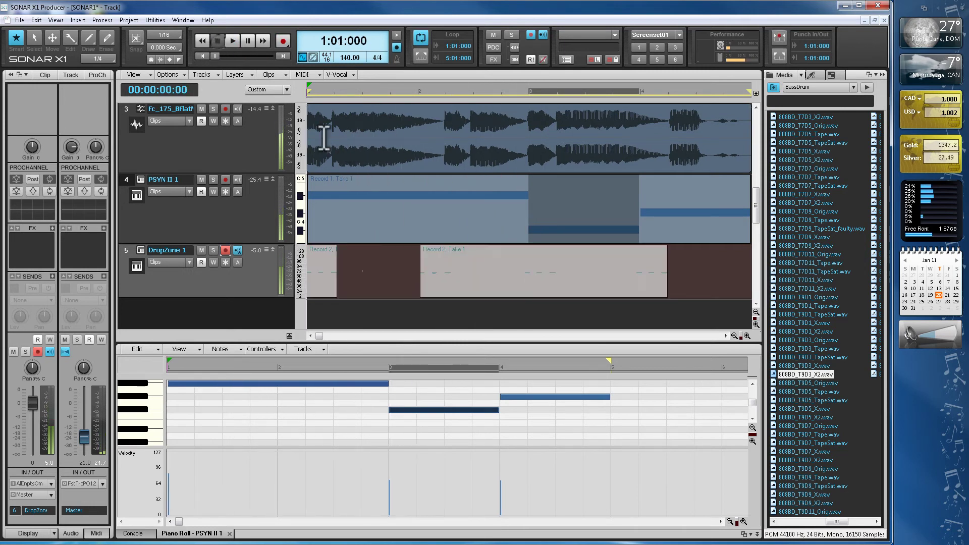
{"action": "left_click", "coordinate": [225, 250]}
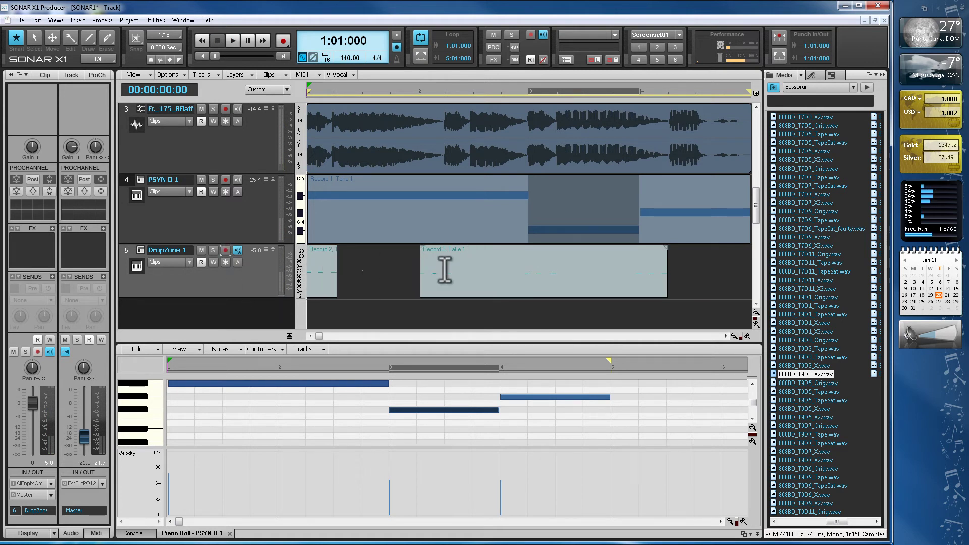
- Erase the stray low note in bar 2 of the recorded kicks and extend the first clip to meet the second
{"action": "left_click", "coordinate": [432, 280]}
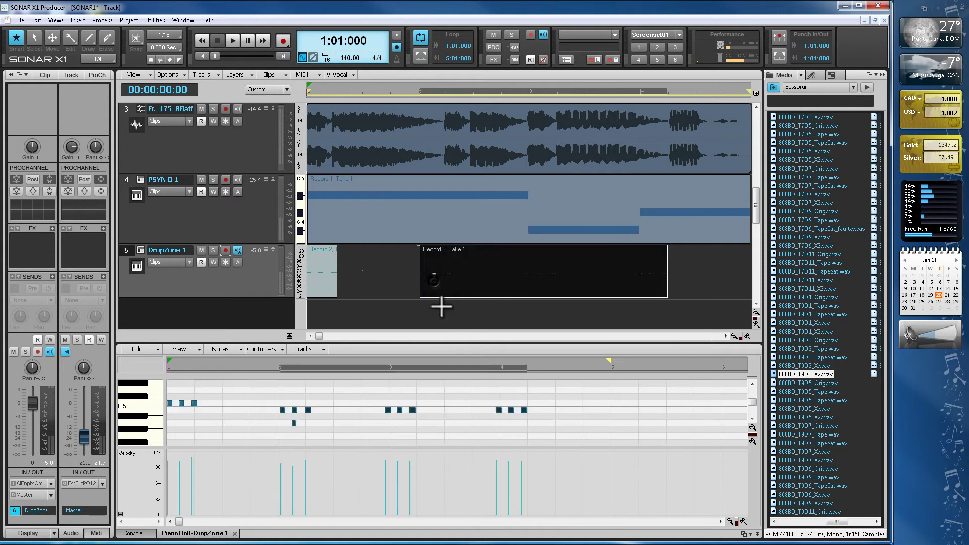
{"action": "right_click", "coordinate": [295, 422]}
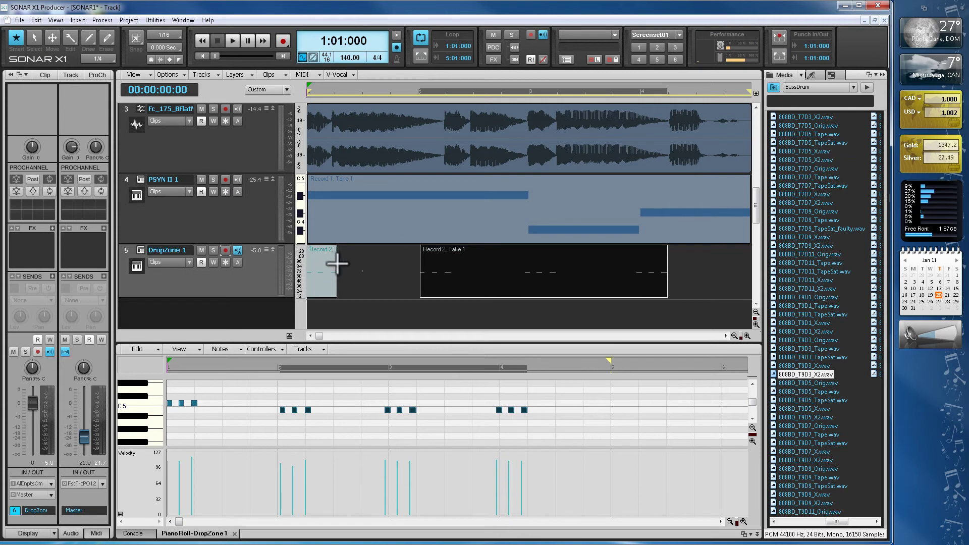
{"action": "left_click_drag", "start_coordinate": [336, 262], "coordinate": [420, 282]}
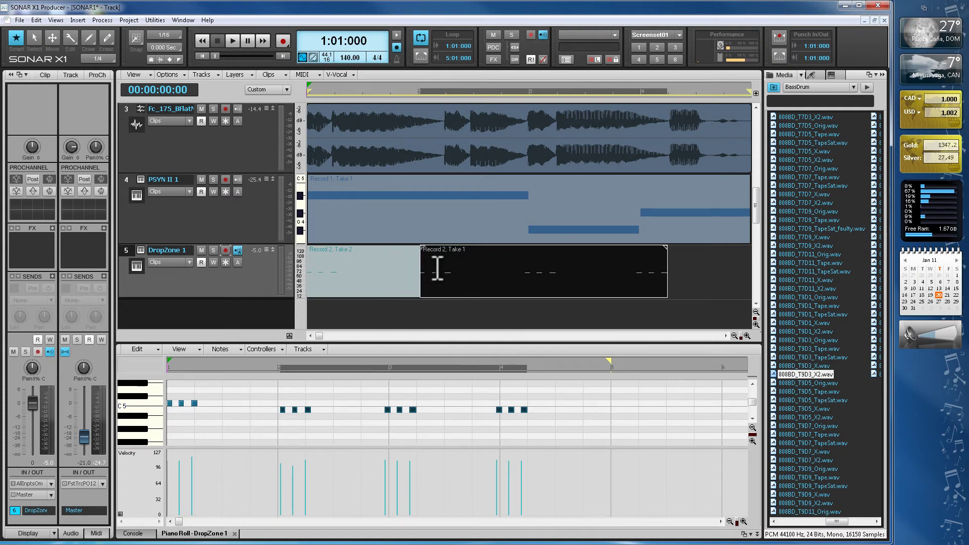
{"action": "left_click", "coordinate": [408, 274]}
{"action": "left_click", "coordinate": [469, 265]}
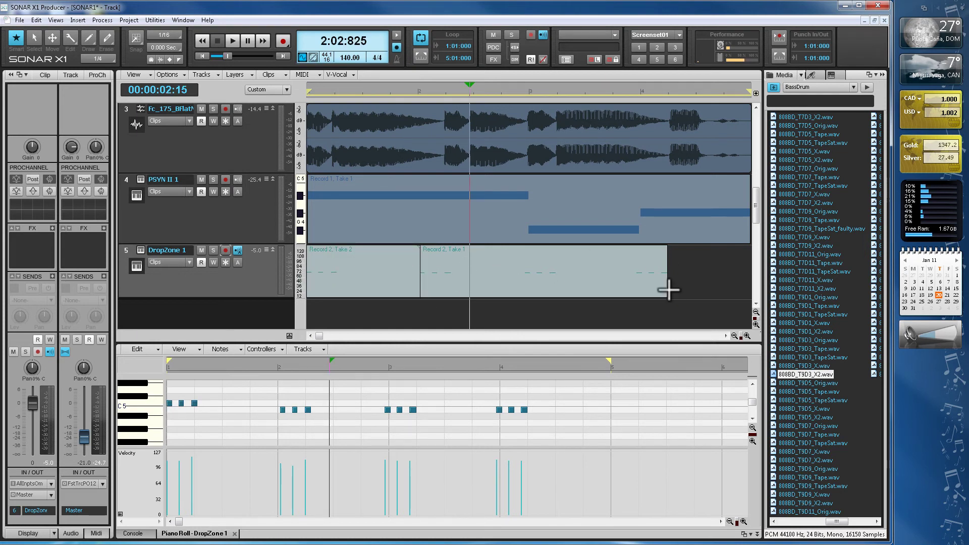
- Delete the first clip on the DropZone 1 track and move the remaining take to the project start
{"action": "scroll", "coordinate": [668, 289], "scroll_direction": "down", "scroll_amount": 1}
{"action": "scroll", "coordinate": [669, 291], "scroll_direction": "up", "scroll_amount": 2}
{"action": "scroll", "coordinate": [668, 292], "scroll_direction": "down", "scroll_amount": 1}
{"action": "left_click", "coordinate": [368, 275]}
{"action": "key", "text": "Delete"}
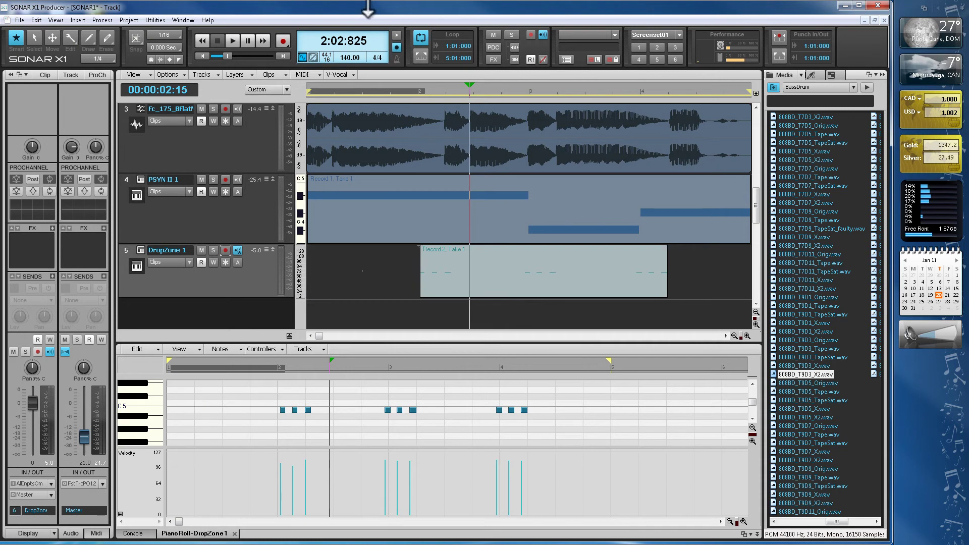
{"action": "left_click_drag", "start_coordinate": [590, 281], "coordinate": [477, 284]}
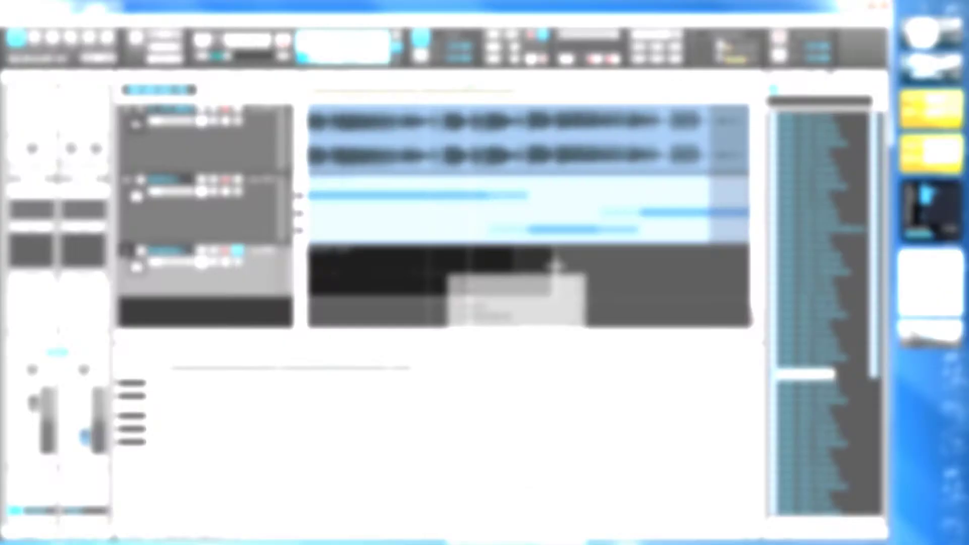
- Enable Groove-Clip Looping on the kick clip and roll it out to the end of the other tracks' clips
{"action": "right_click", "coordinate": [448, 275]}
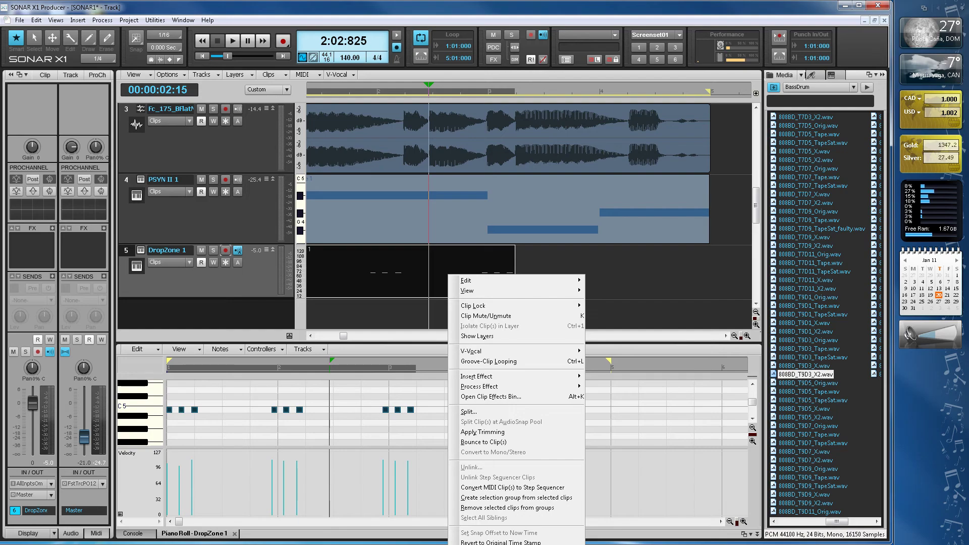
{"action": "left_click", "coordinate": [538, 361]}
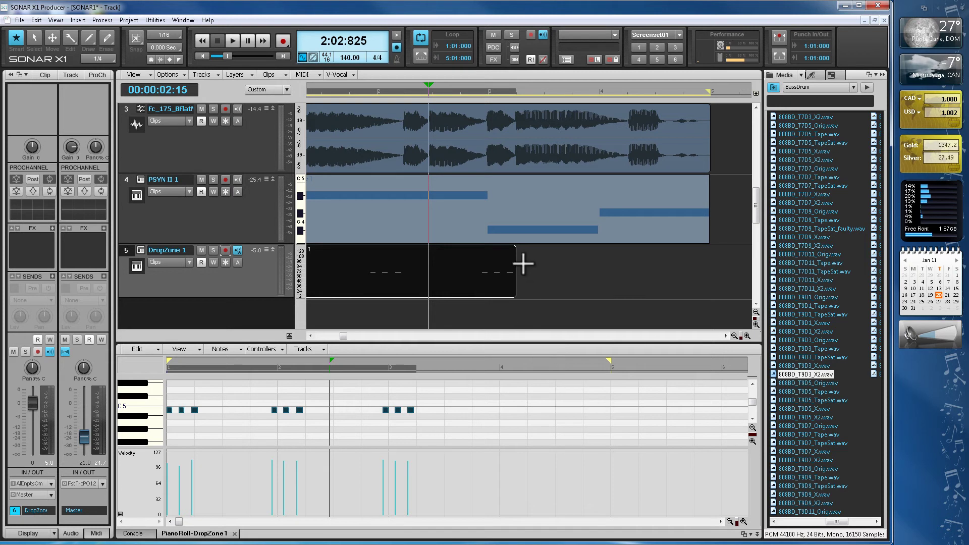
{"action": "left_click_drag", "start_coordinate": [515, 262], "coordinate": [710, 271]}
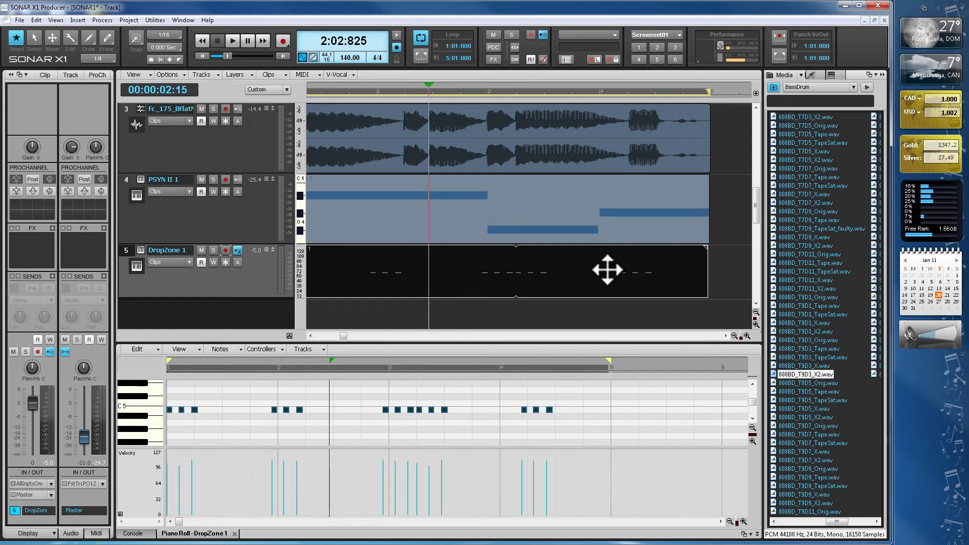
{"action": "left_click", "coordinate": [533, 276]}
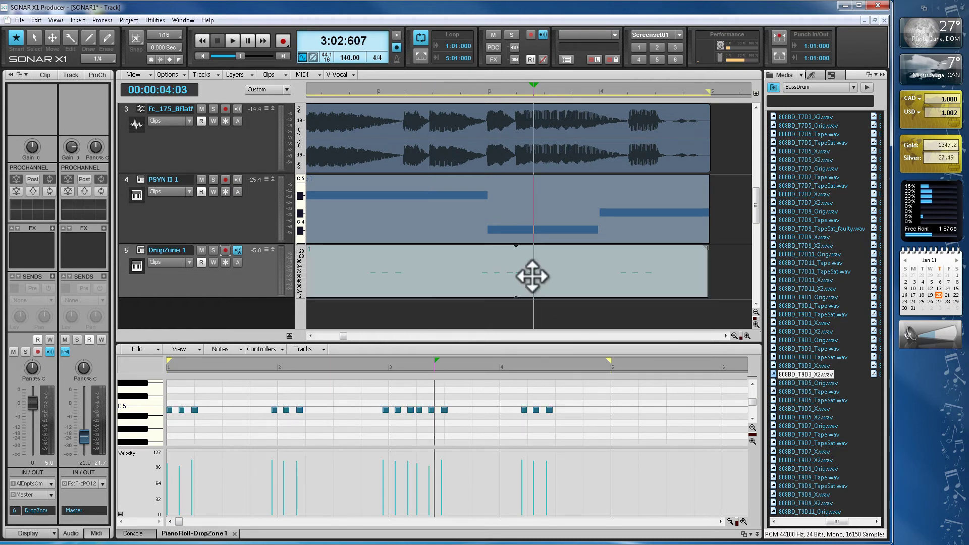
{"action": "left_click", "coordinate": [553, 323]}
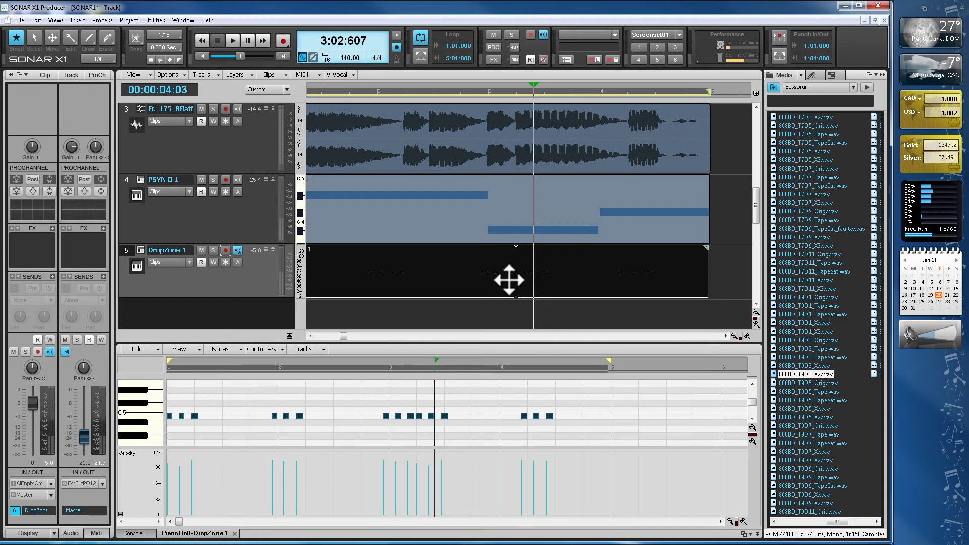
- Rewind to the project start, play the looped kick with the other tracks, and stop playback
{"action": "left_click", "coordinate": [396, 35]}
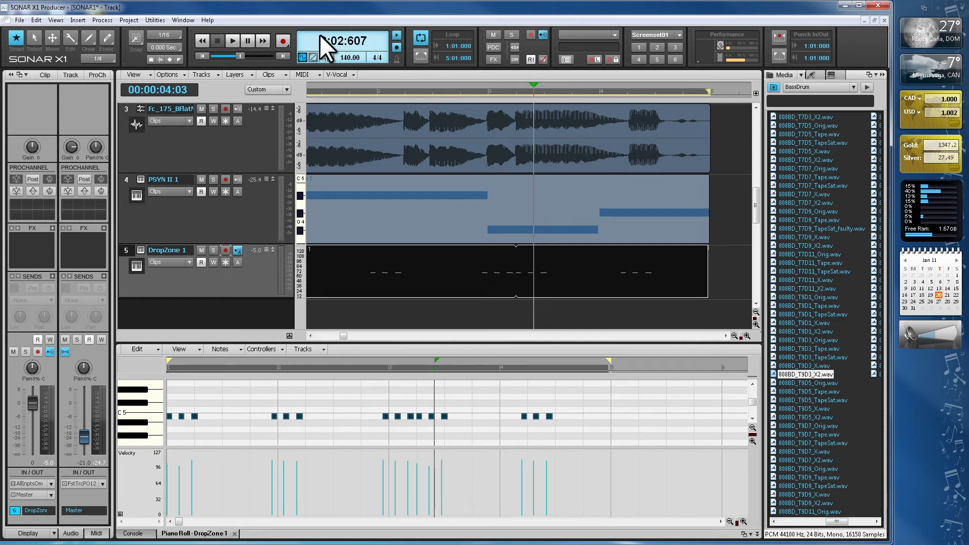
{"action": "left_click", "coordinate": [204, 40]}
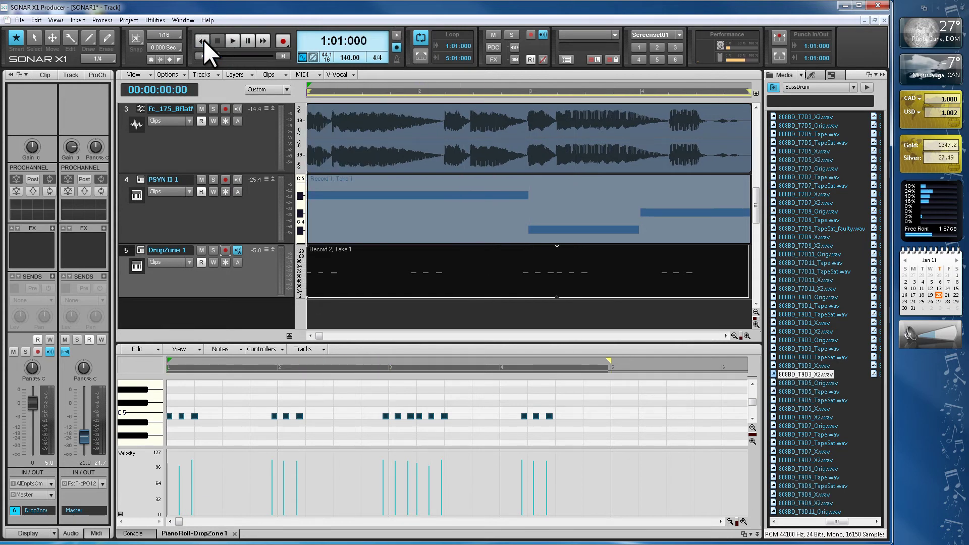
{"action": "left_click", "coordinate": [232, 41]}
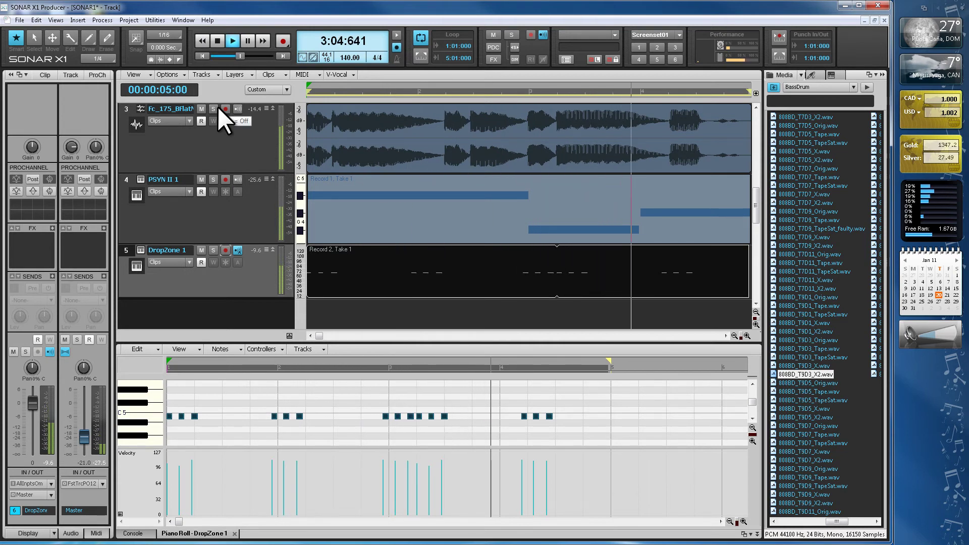
{"action": "left_click", "coordinate": [217, 41]}
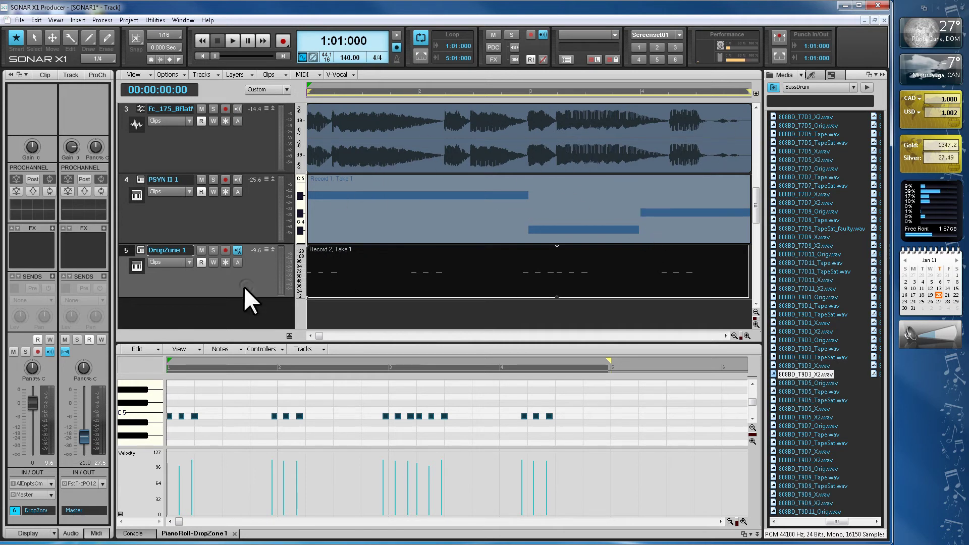
- Insert a second DropZone soft synth from the vstplugins group as a Simple Instrument Track
{"action": "left_click", "coordinate": [831, 74]}
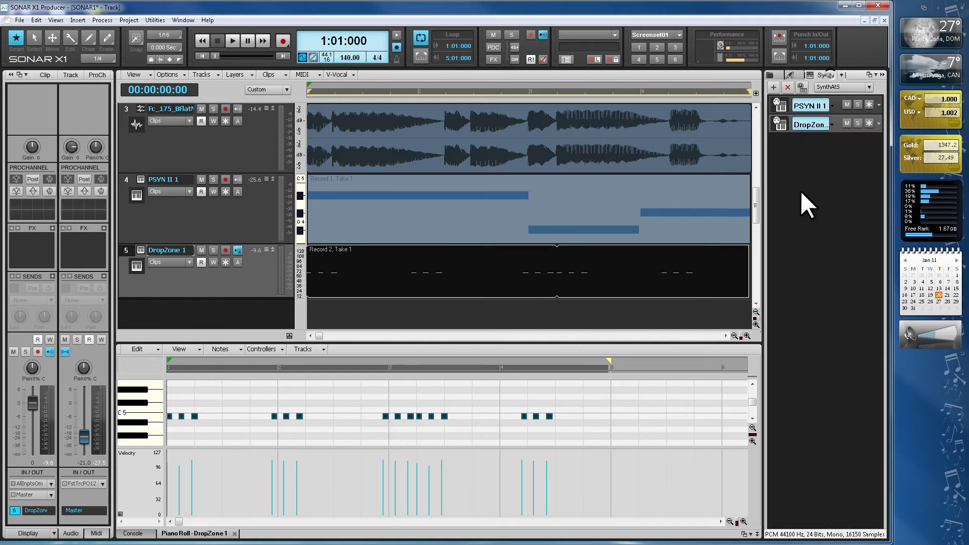
{"action": "left_click", "coordinate": [773, 89]}
{"action": "mouse_move", "coordinate": [791, 99]}
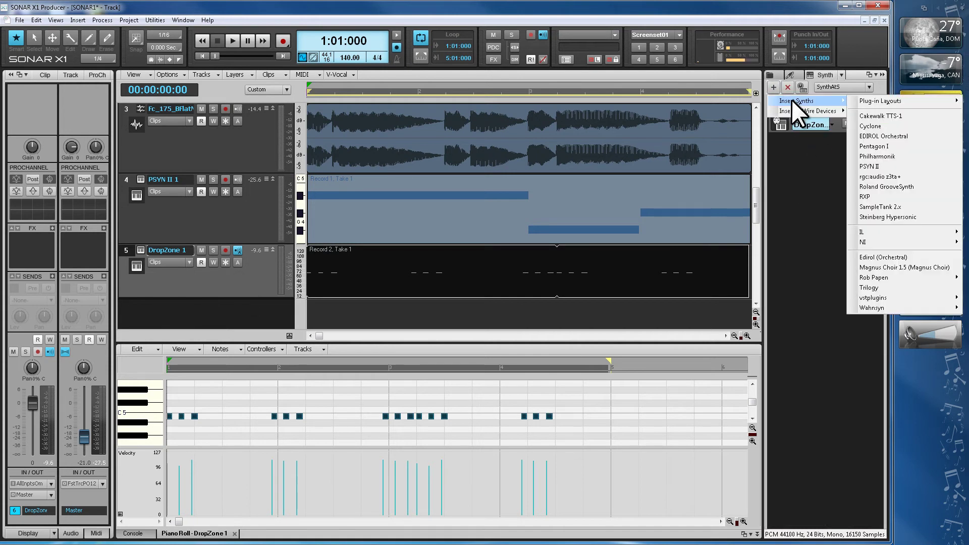
{"action": "mouse_move", "coordinate": [885, 297]}
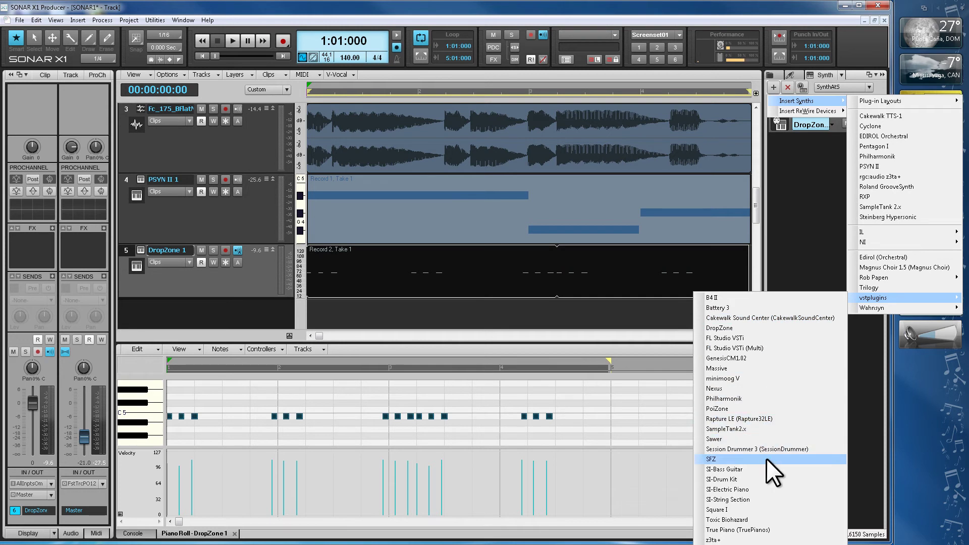
{"action": "left_click", "coordinate": [758, 318]}
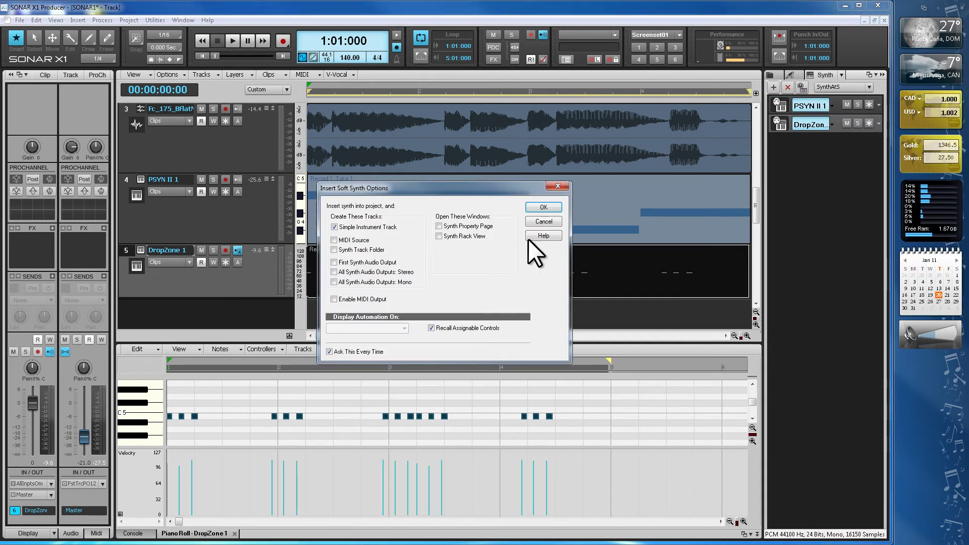
{"action": "left_click", "coordinate": [552, 207]}
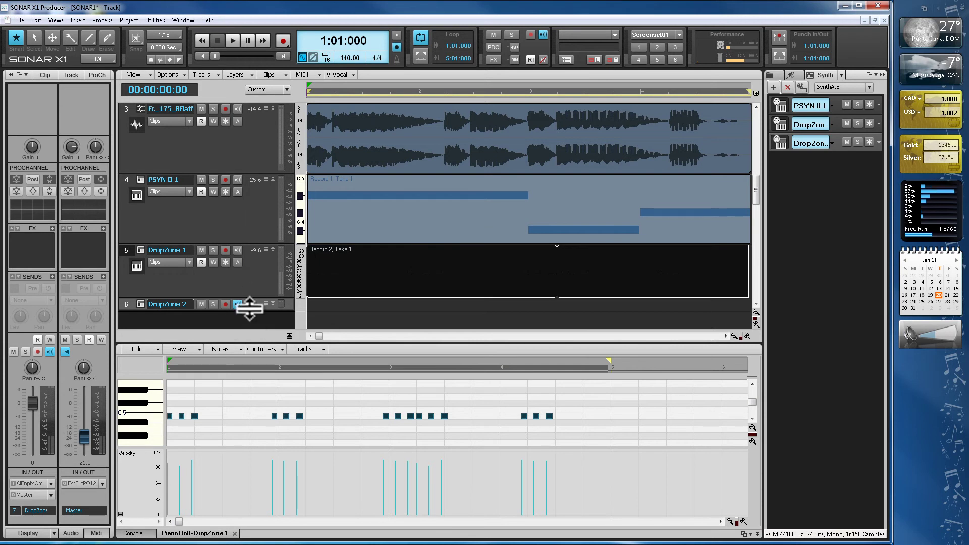
- Increase the DropZone 2 track's height and reduce the DropZone 1 track's height so both fit in the track view
{"action": "left_click_drag", "start_coordinate": [250, 312], "coordinate": [249, 329]}
{"action": "left_click_drag", "start_coordinate": [335, 330], "coordinate": [337, 374]}
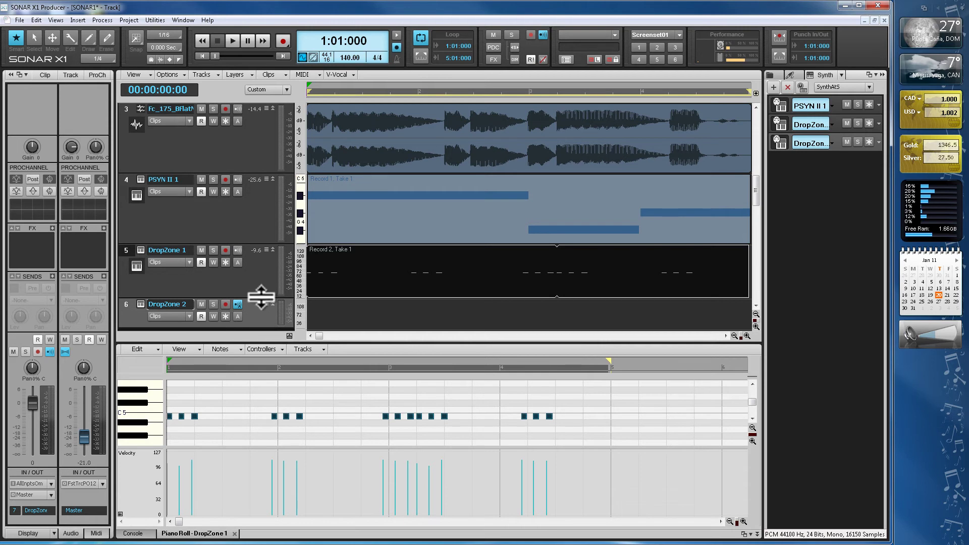
{"action": "left_click_drag", "start_coordinate": [261, 297], "coordinate": [259, 277]}
{"action": "left_click_drag", "start_coordinate": [259, 324], "coordinate": [257, 325]}
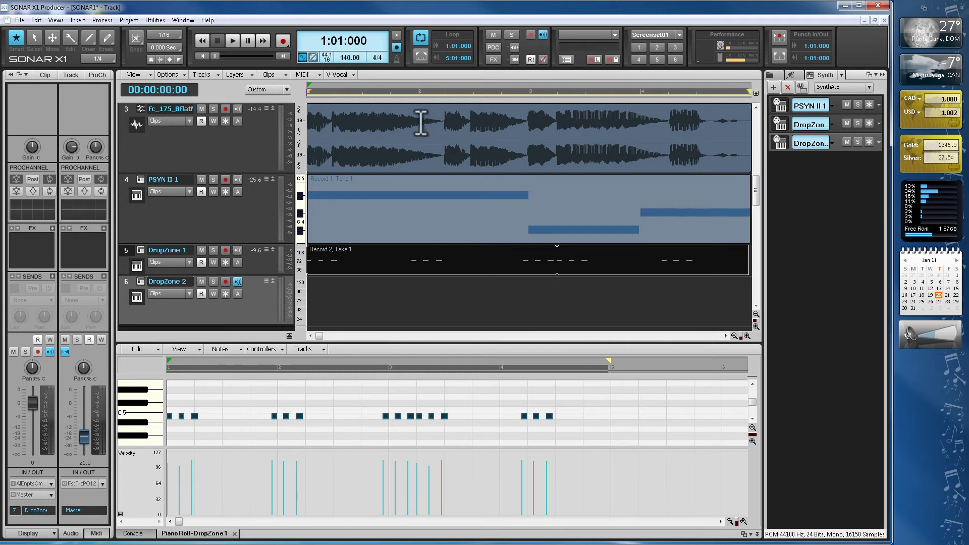
- Return to the media browser, open the SnareDrum folder and select 808SD_3D_Orig.wav
{"action": "left_click", "coordinate": [770, 75]}
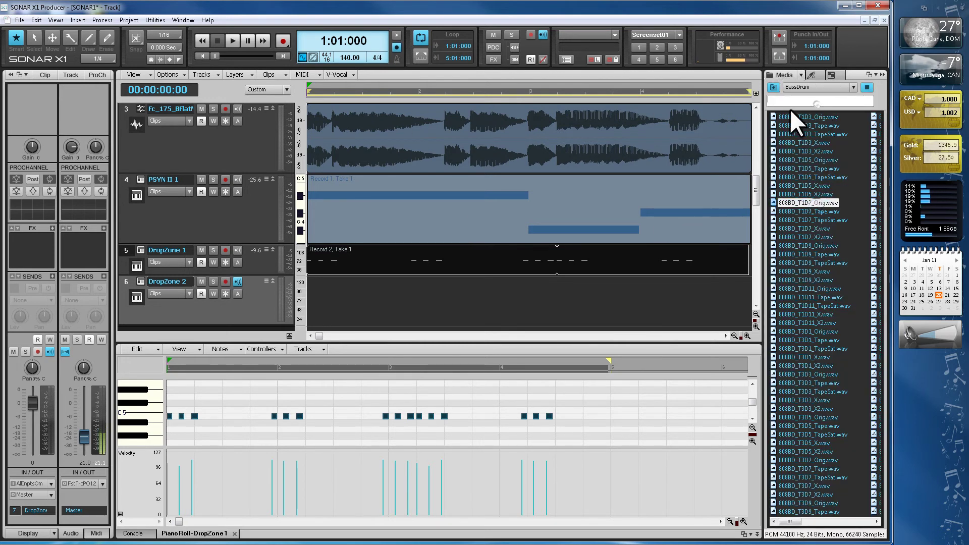
{"action": "left_click", "coordinate": [774, 87]}
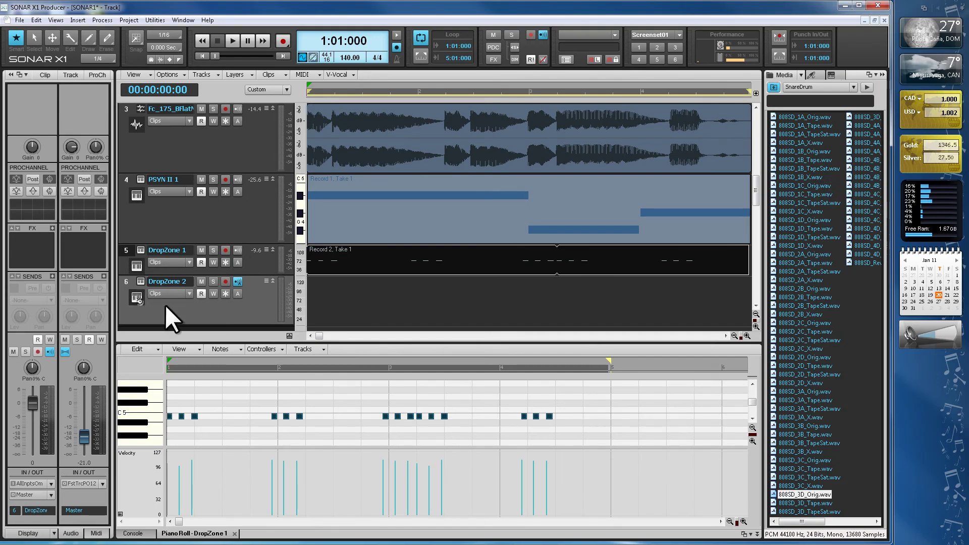
- Select the DropZone 2 track, open its DropZone interface and move the window clear of the browser
{"action": "left_click", "coordinate": [240, 311]}
{"action": "left_click", "coordinate": [829, 76]}
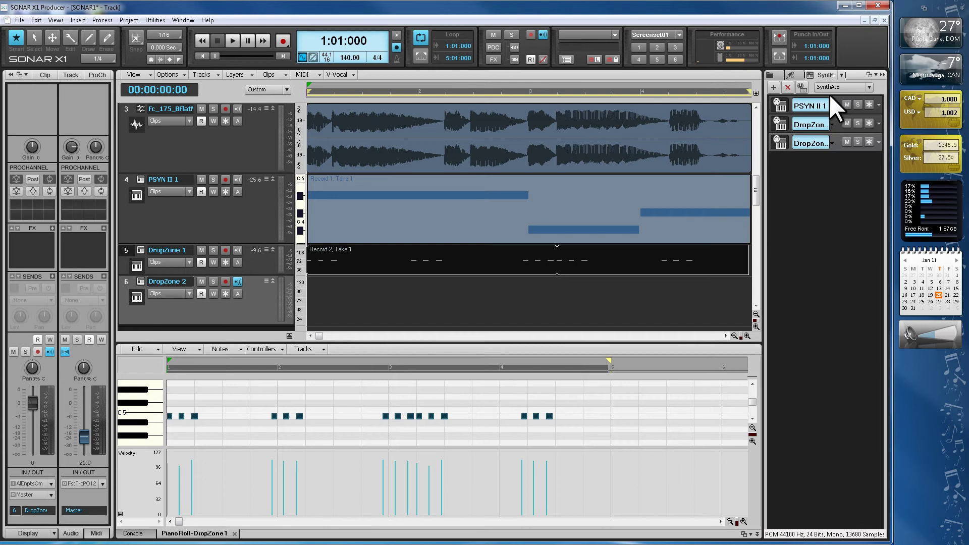
{"action": "left_click", "coordinate": [780, 143]}
{"action": "left_click_drag", "start_coordinate": [523, 146], "coordinate": [363, 102]}
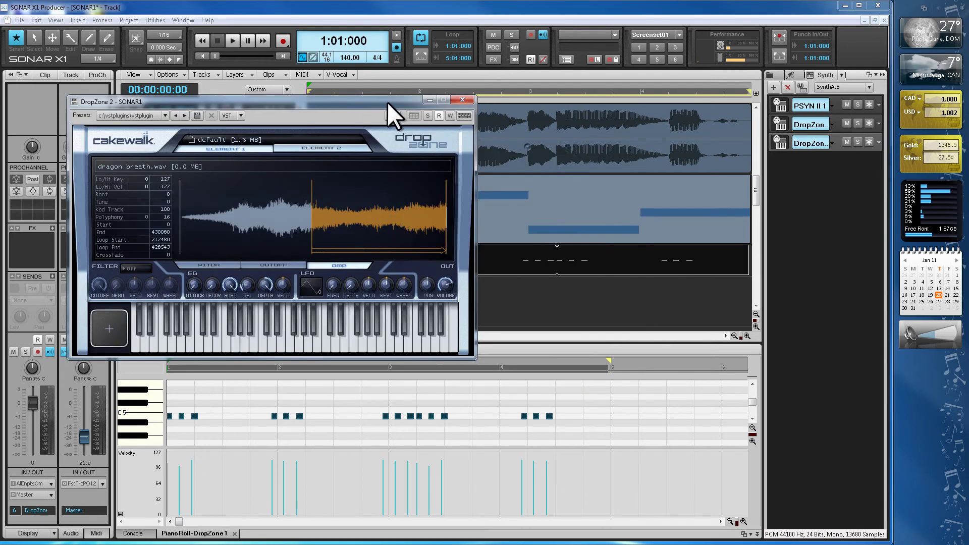
{"action": "left_click", "coordinate": [789, 75]}
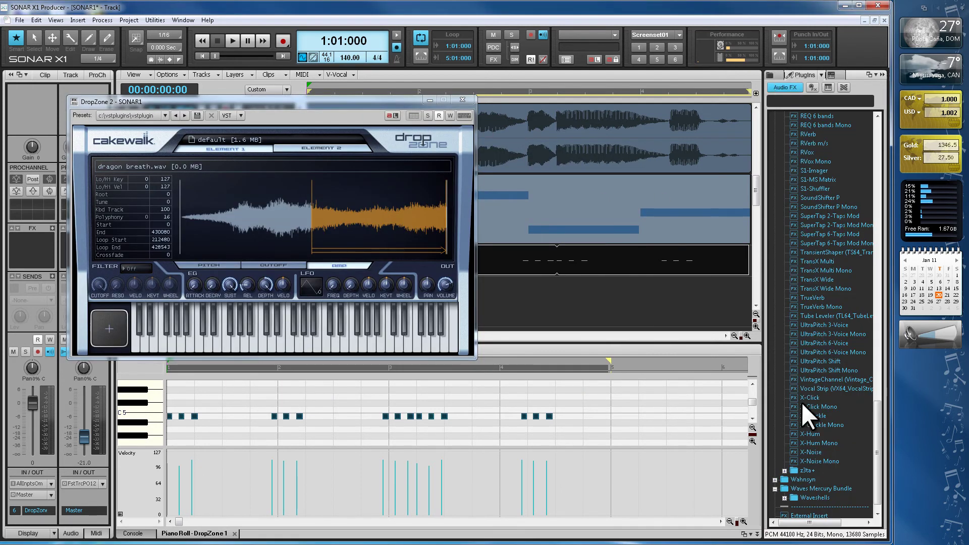
- Load 808SD_3C_Orig.wav from the SnareDrum folder into DropZone 2 and move its window clear of the tracks
{"action": "left_click", "coordinate": [780, 76]}
{"action": "left_click", "coordinate": [817, 443]}
{"action": "left_click", "coordinate": [818, 461]}
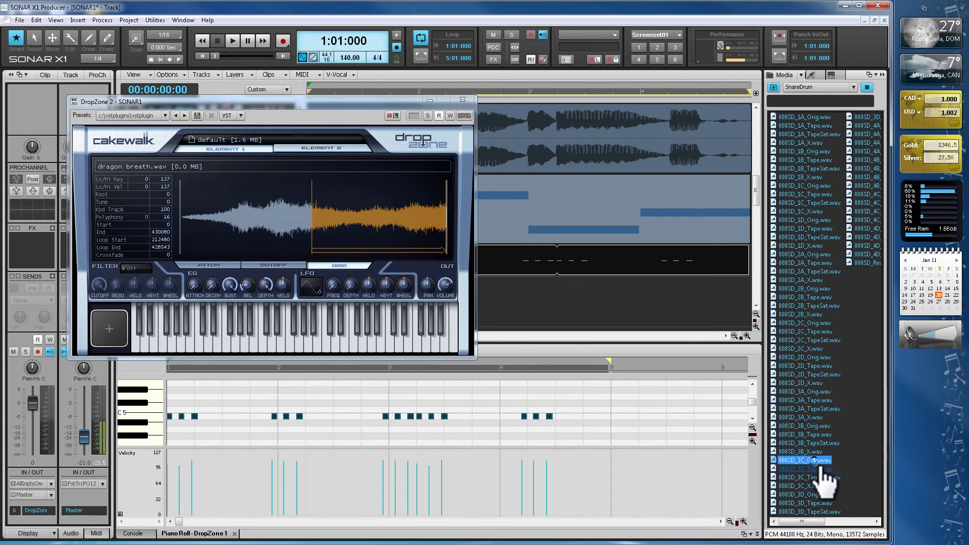
{"action": "left_click_drag", "start_coordinate": [818, 462], "coordinate": [328, 232]}
{"action": "left_click_drag", "start_coordinate": [331, 105], "coordinate": [593, 230]}
- Audition the snare sample at several pitches on the DropZone 2 keyboard and close its window
{"action": "left_click", "coordinate": [553, 457]}
{"action": "left_click", "coordinate": [600, 465]}
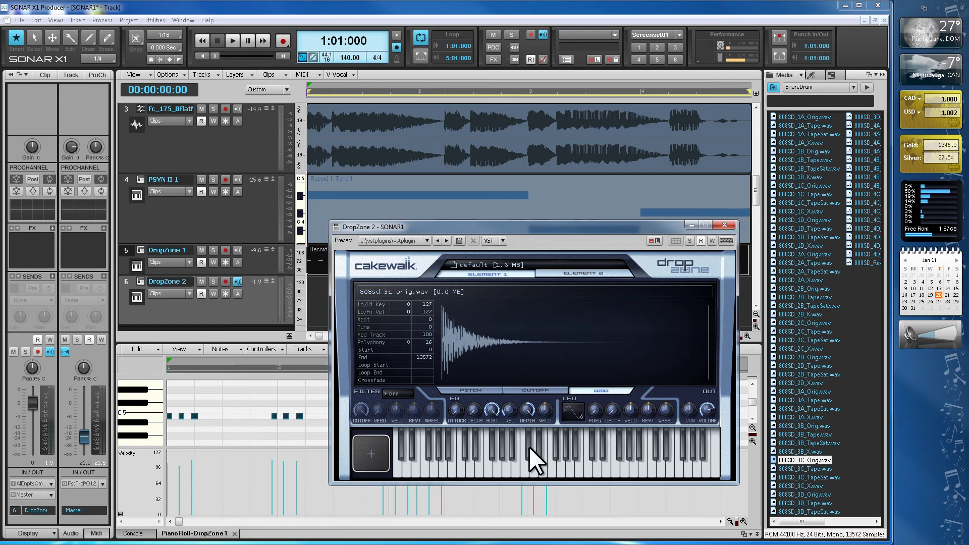
{"action": "left_click", "coordinate": [556, 448]}
{"action": "left_click", "coordinate": [601, 460]}
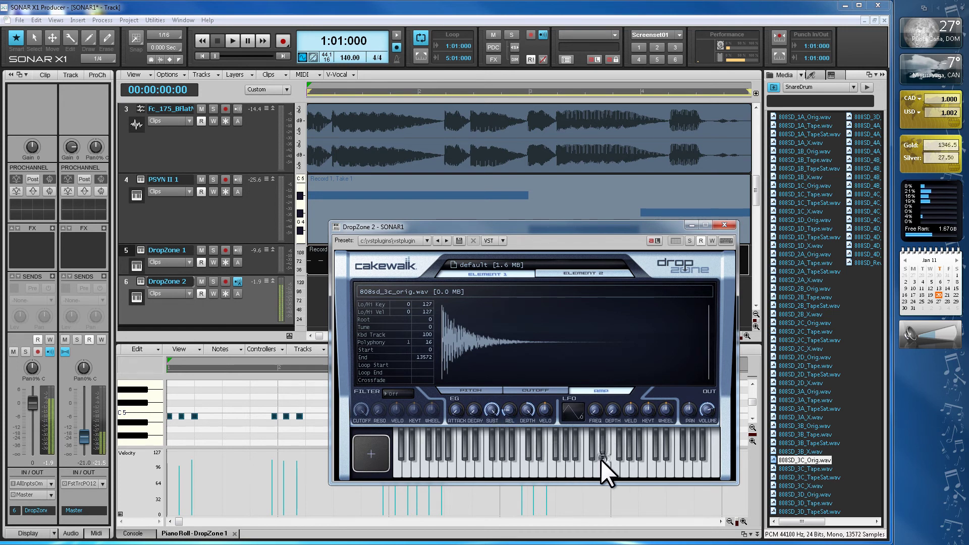
{"action": "left_click", "coordinate": [725, 226]}
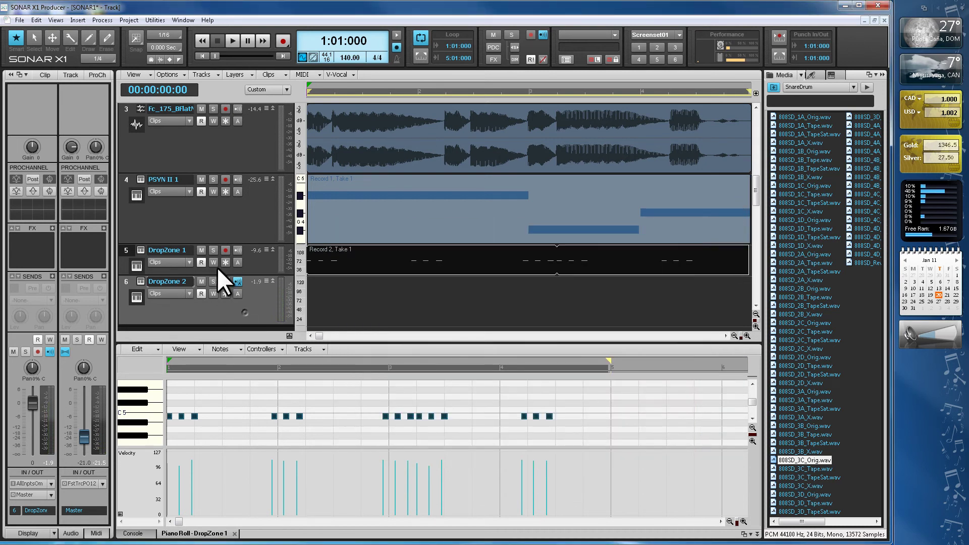
- Arm the DropZone 2 track, record a snare take over the looped beat and stop the recording
{"action": "left_click", "coordinate": [225, 281]}
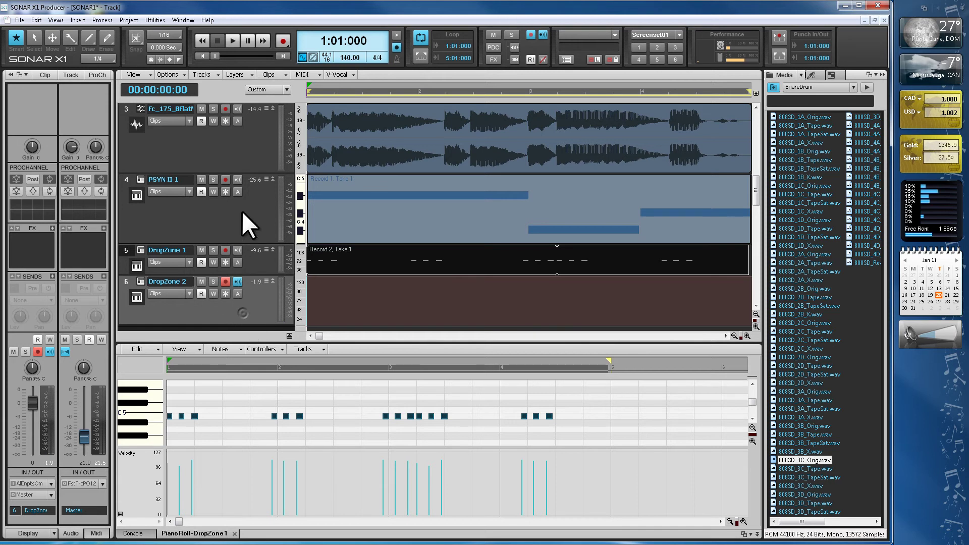
{"action": "left_click", "coordinate": [282, 40]}
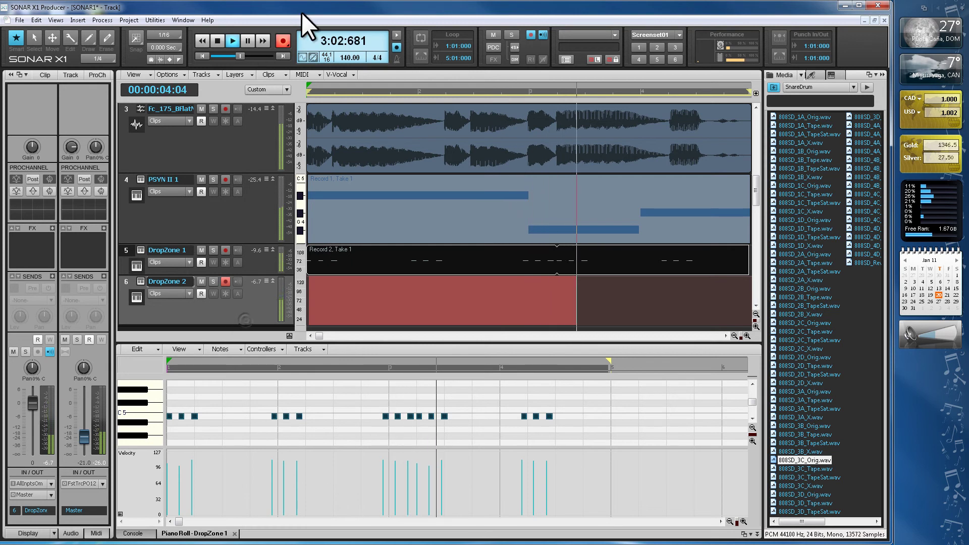
{"action": "left_click", "coordinate": [216, 41]}
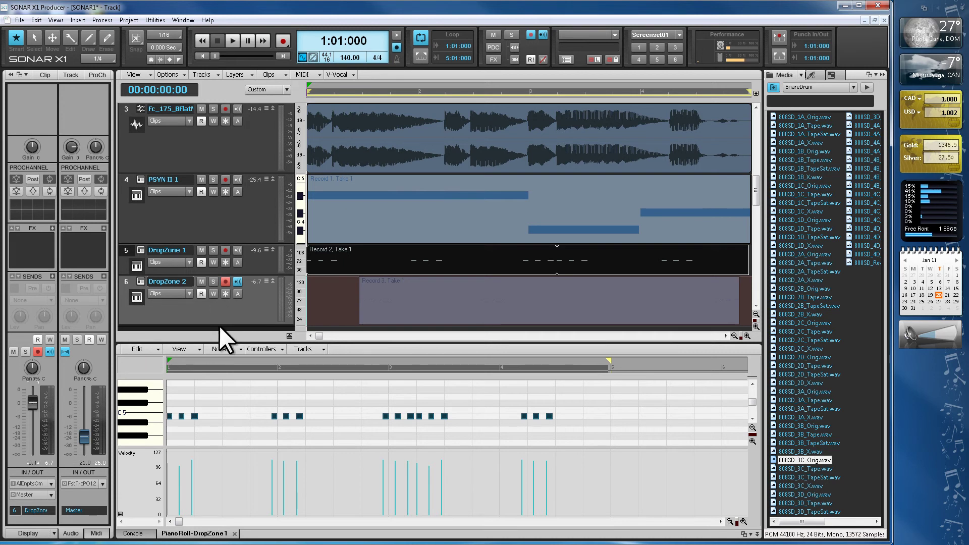
- Play back the snare take and raise the DropZone 2 track's volume
{"action": "left_click", "coordinate": [232, 40]}
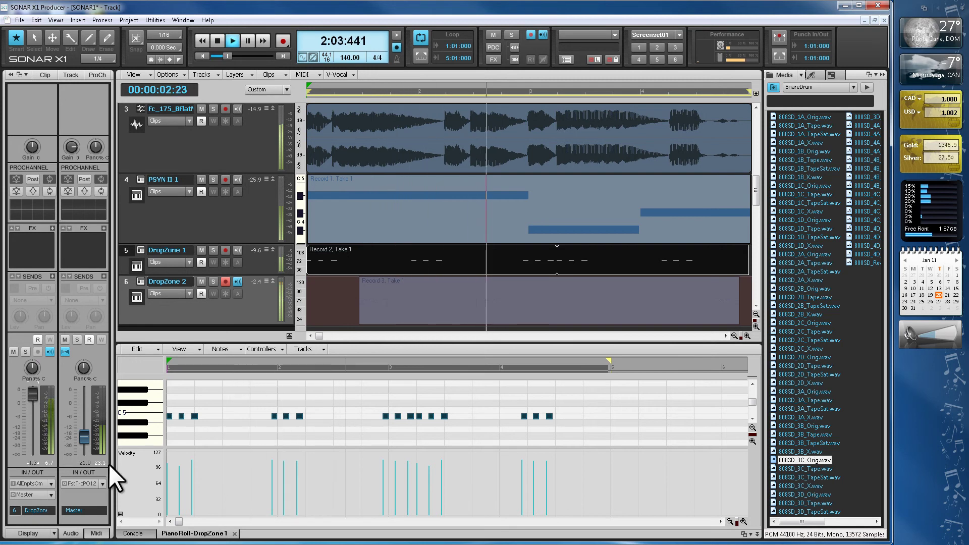
{"action": "left_click_drag", "start_coordinate": [27, 390], "coordinate": [28, 387]}
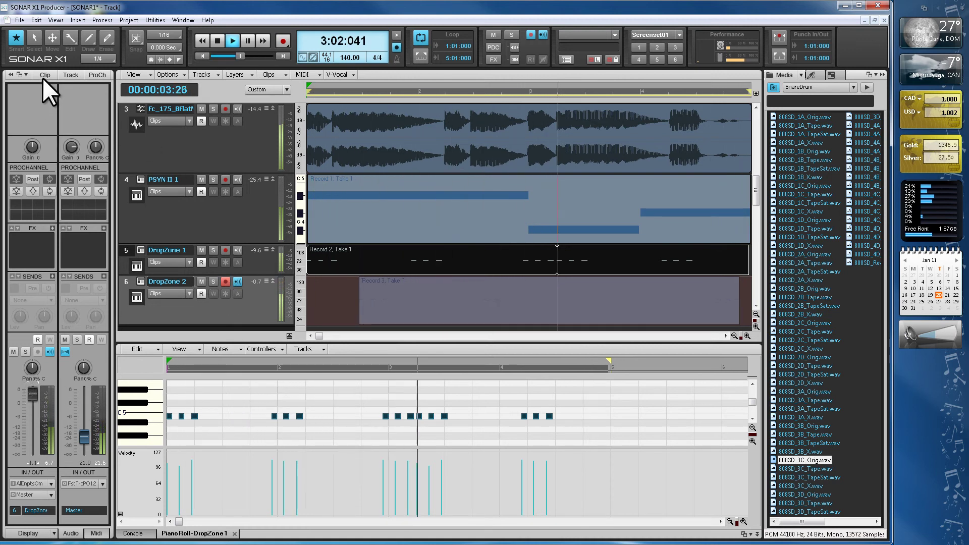
- Turn on tube saturation with more drive, the equalizer and the compressor in the DropZone 2 track's ProChannel
{"action": "left_click", "coordinate": [95, 75]}
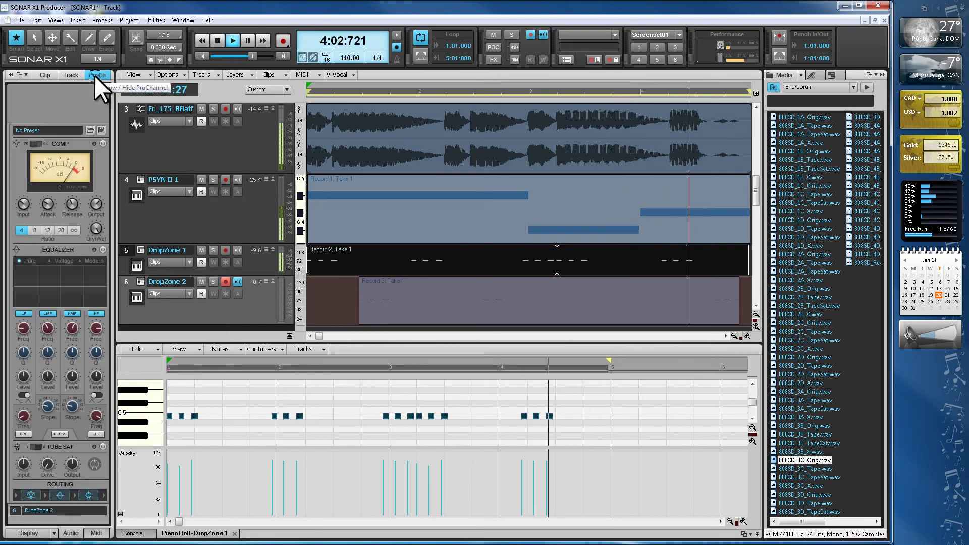
{"action": "left_click", "coordinate": [102, 447]}
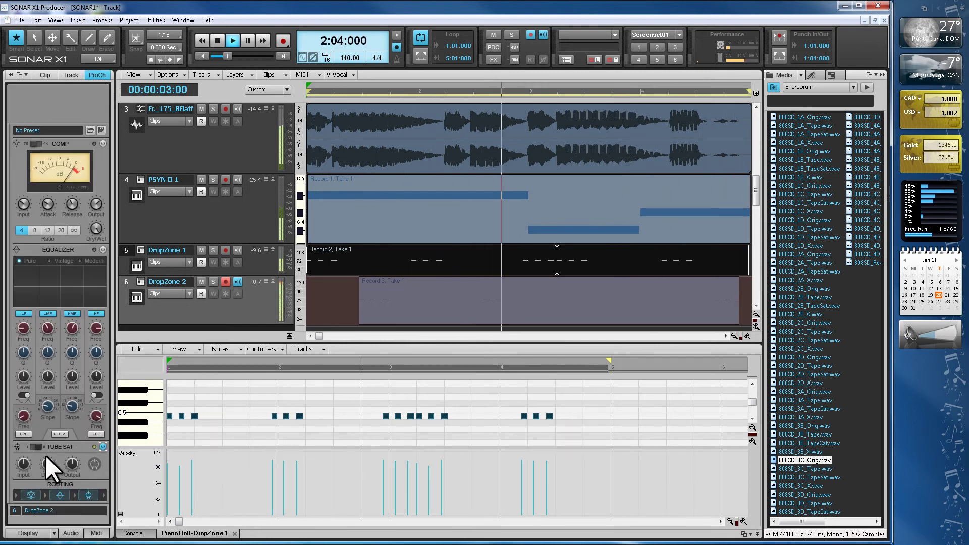
{"action": "mouse_move", "coordinate": [45, 465]}
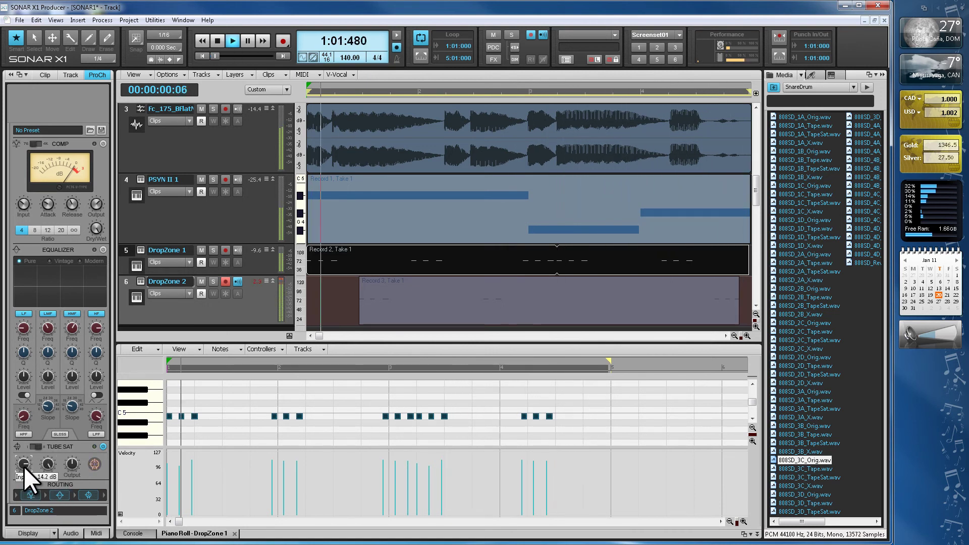
{"action": "left_click", "coordinate": [95, 463]}
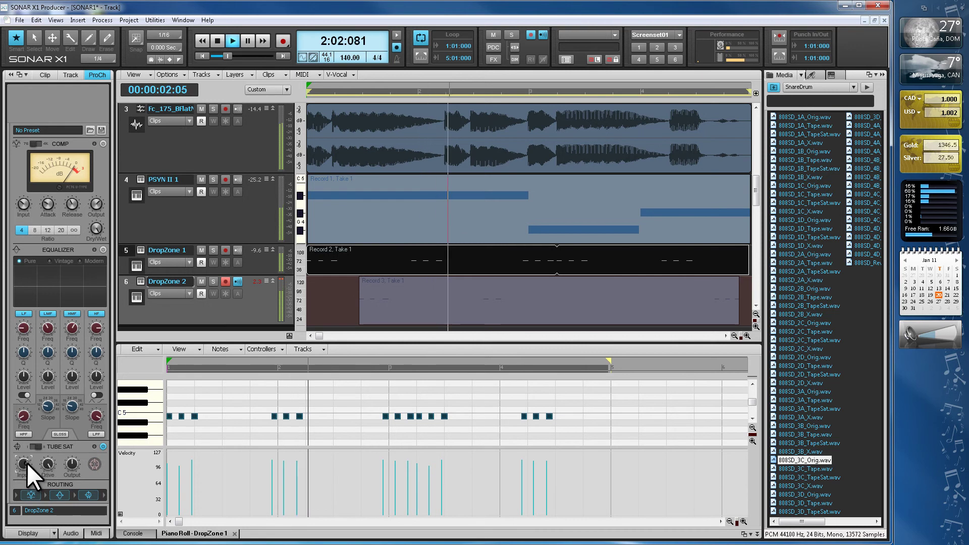
{"action": "mouse_move", "coordinate": [47, 461]}
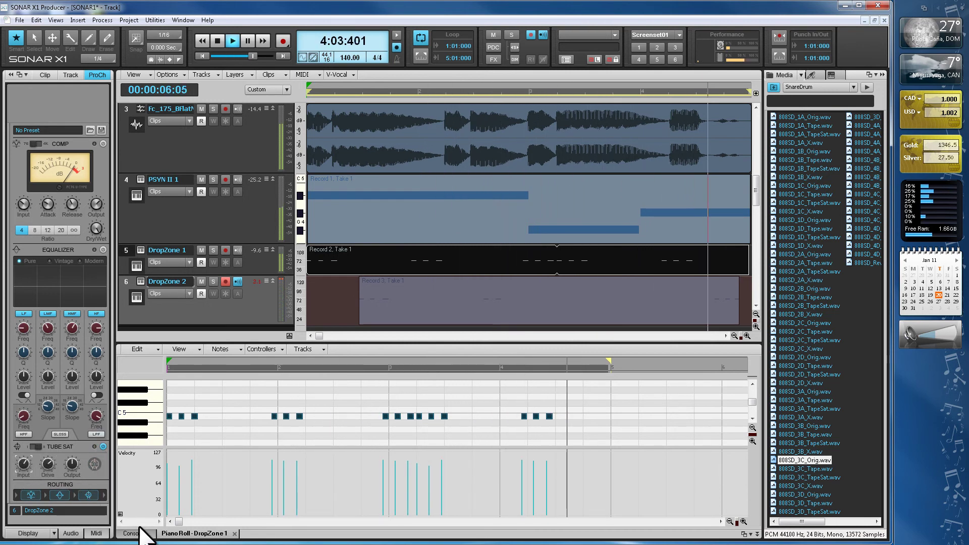
{"action": "left_click", "coordinate": [103, 250]}
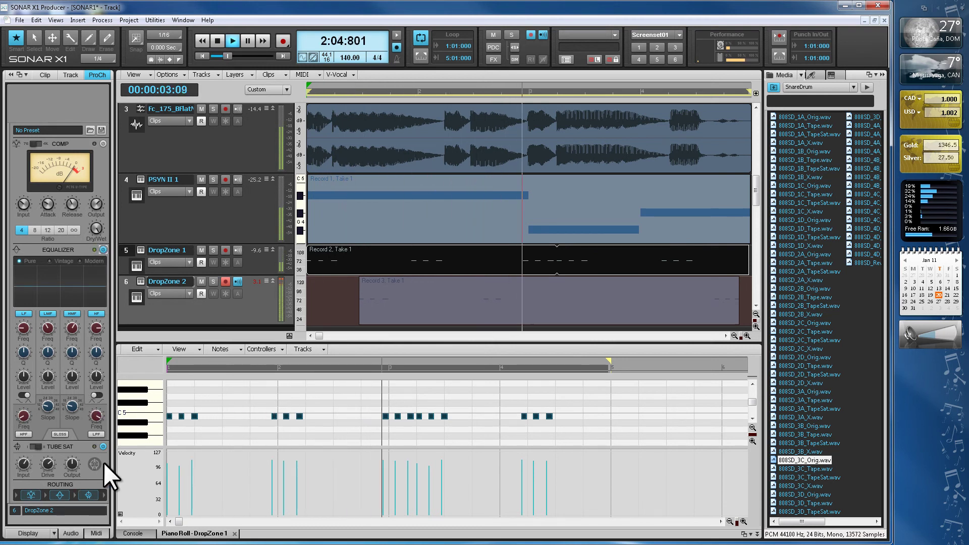
{"action": "left_click", "coordinate": [104, 144]}
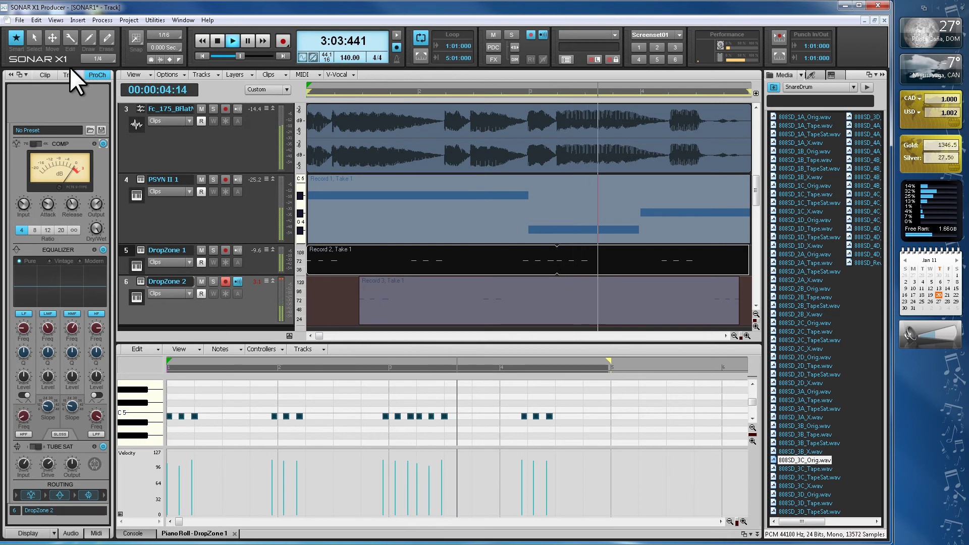
- Return from the ProChannel to the channel strip and lower the DropZone 2 track's volume
{"action": "left_click", "coordinate": [41, 74]}
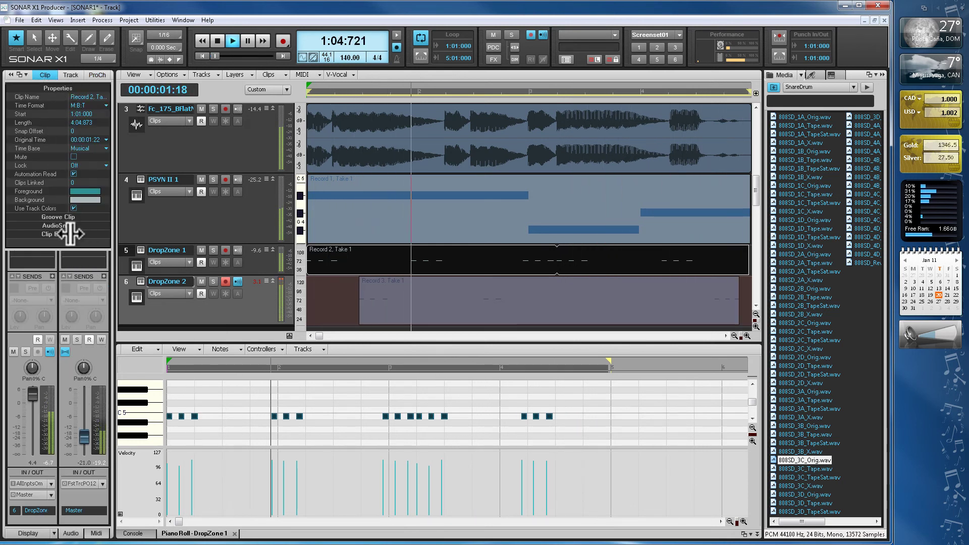
{"action": "left_click", "coordinate": [44, 73]}
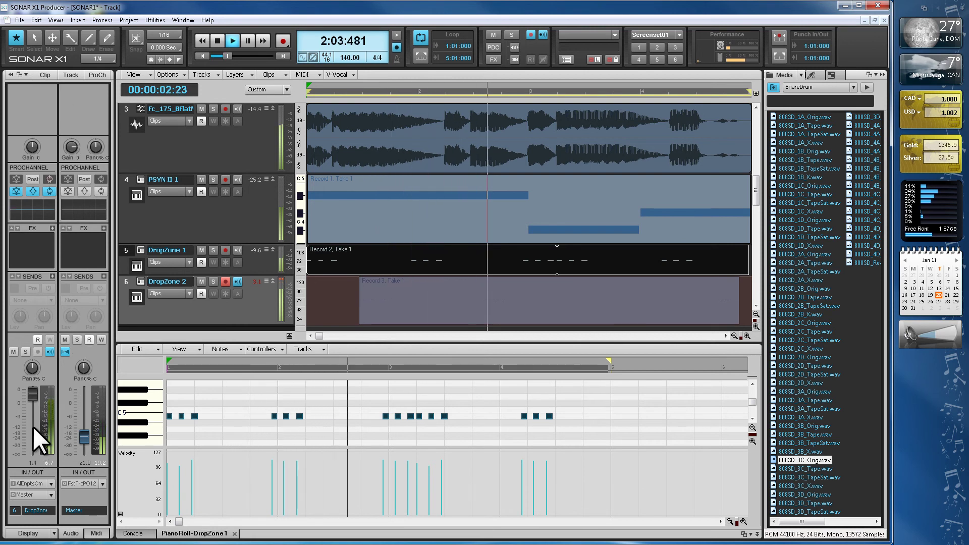
{"action": "scroll", "coordinate": [36, 396], "scroll_direction": "down", "scroll_amount": 5}
{"action": "scroll", "coordinate": [36, 395], "scroll_direction": "up", "scroll_amount": 1}
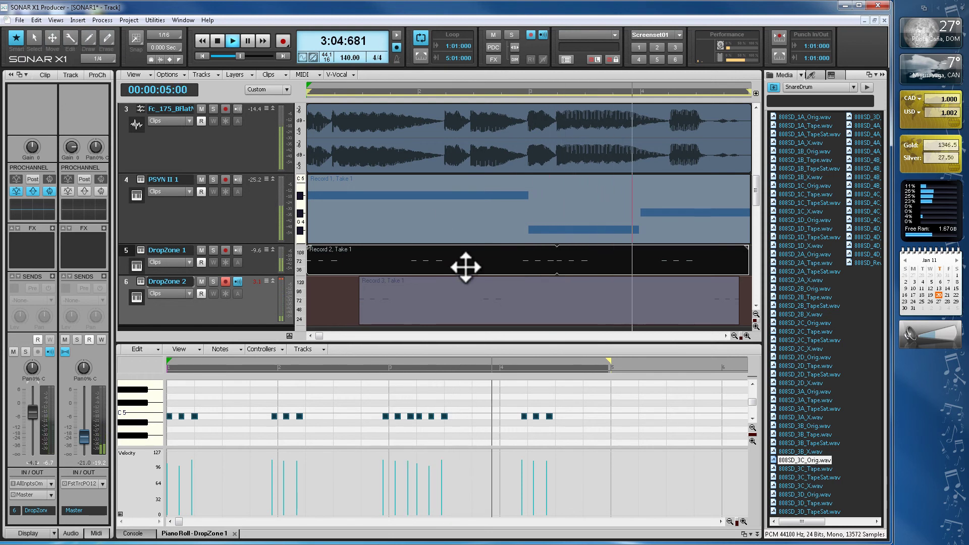
- Try deleting the first of the three kick notes in bar 4 of DropZone 1 and undo the deletion
{"action": "left_click_drag", "start_coordinate": [507, 391], "coordinate": [578, 439]}
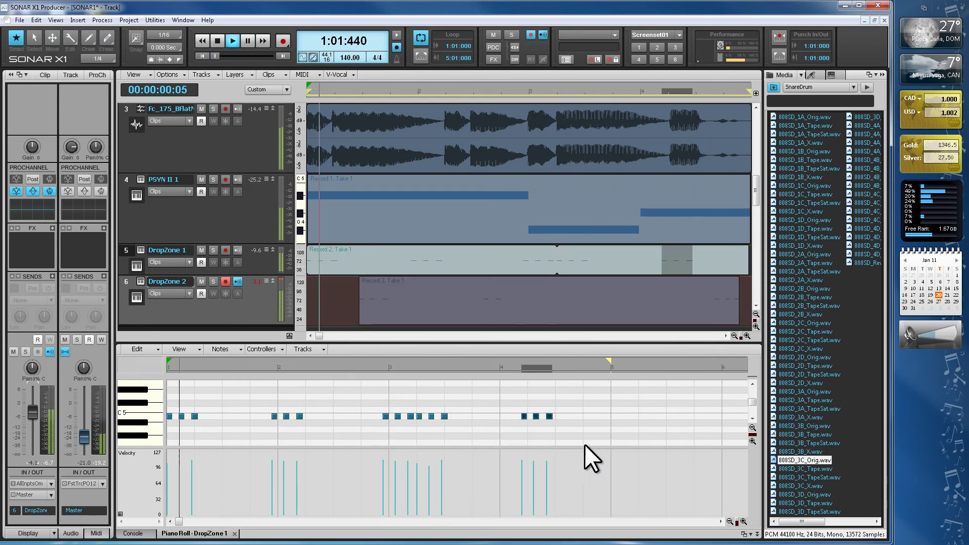
{"action": "left_click", "coordinate": [524, 416]}
{"action": "key", "text": "Delete"}
{"action": "left_click", "coordinate": [38, 20]}
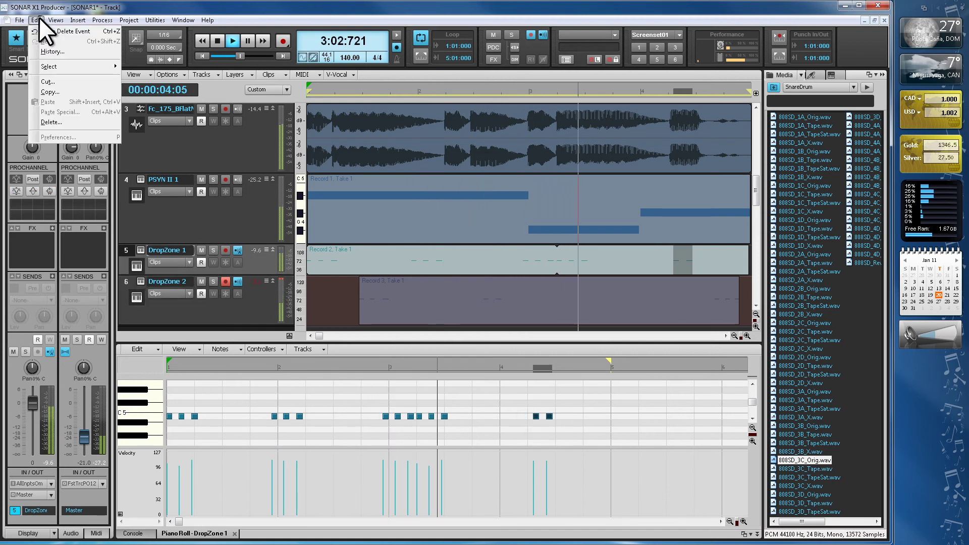
{"action": "left_click", "coordinate": [50, 32]}
{"action": "left_click_drag", "start_coordinate": [511, 400], "coordinate": [556, 430]}
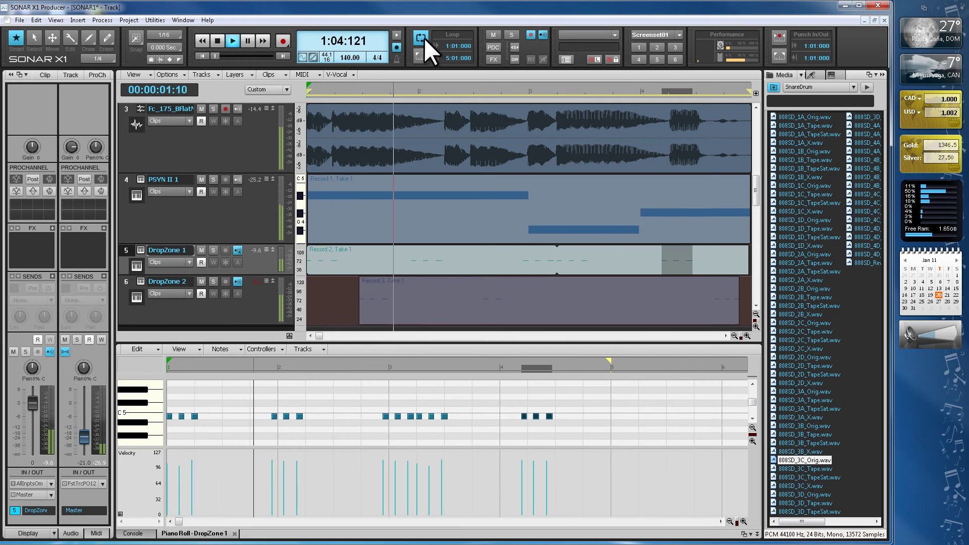
- Extend the looped Fc_175_BFlat audio clip on track 3 to the start of bar 13
{"action": "left_click_drag", "start_coordinate": [758, 196], "coordinate": [758, 232]}
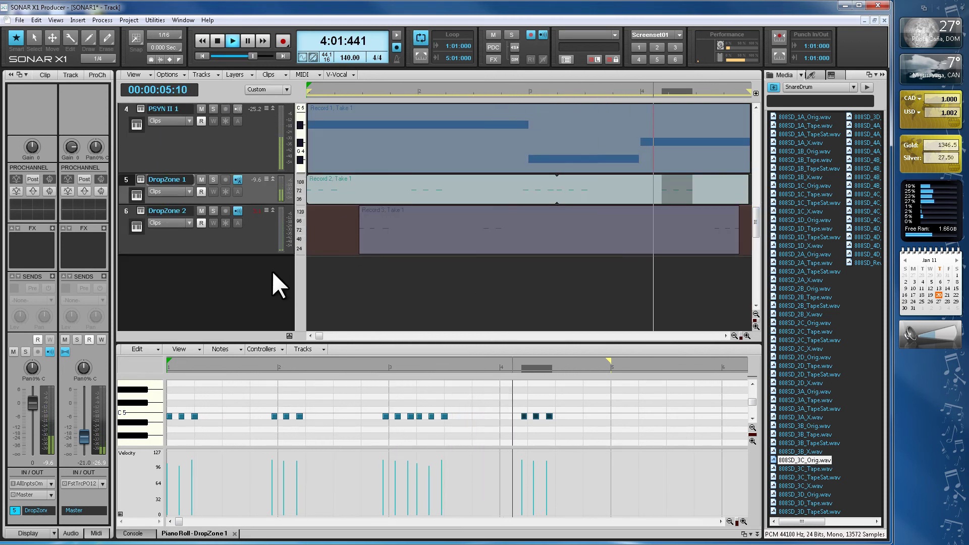
{"action": "key", "text": "f"}
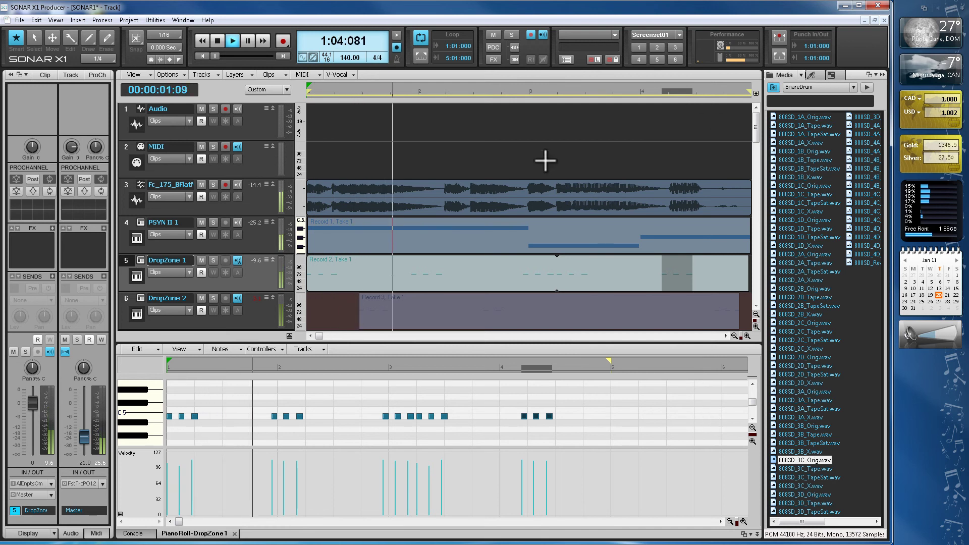
{"action": "left_click", "coordinate": [732, 335]}
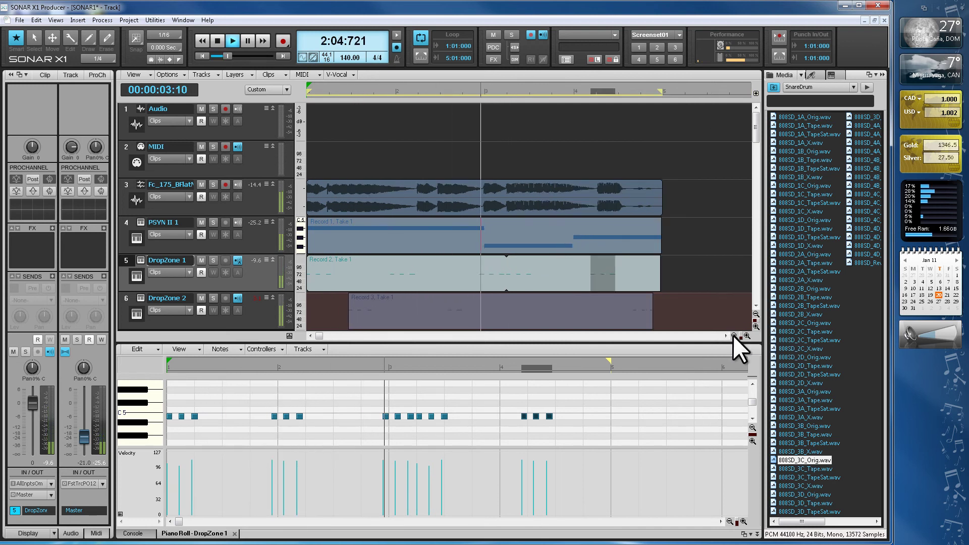
{"action": "left_click", "coordinate": [733, 335]}
{"action": "left_click", "coordinate": [733, 335]}
{"action": "left_click", "coordinate": [732, 335]}
{"action": "left_click", "coordinate": [733, 335]}
{"action": "left_click", "coordinate": [733, 336]}
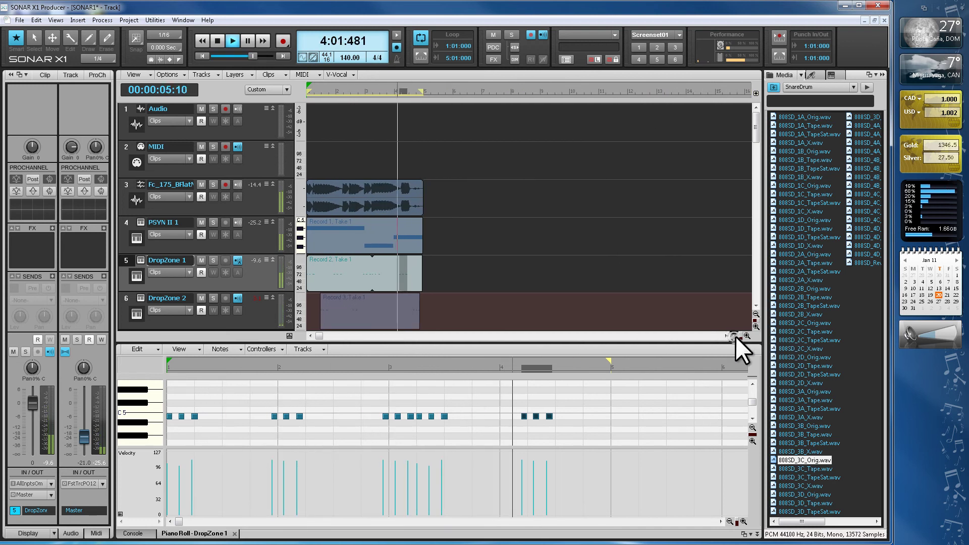
{"action": "left_click", "coordinate": [757, 326]}
{"action": "left_click", "coordinate": [757, 326]}
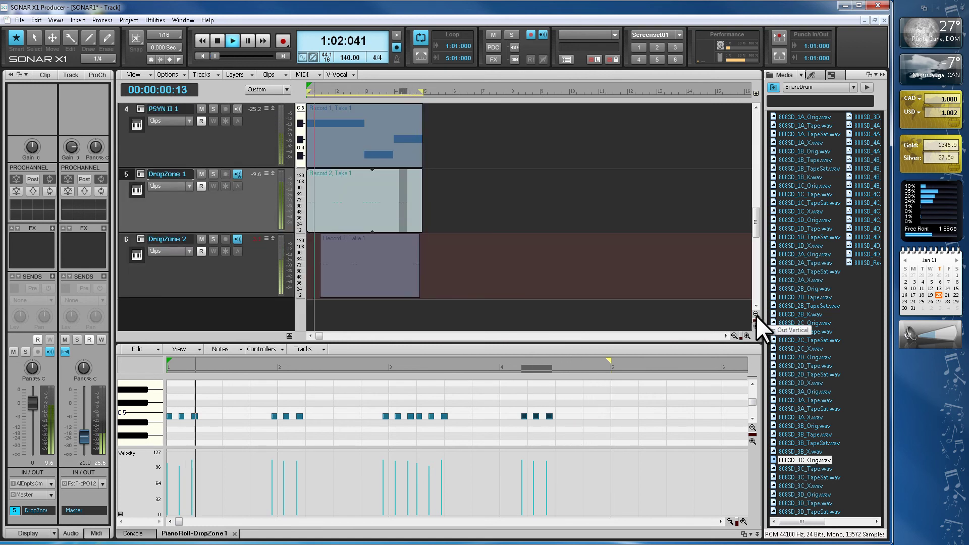
{"action": "left_click", "coordinate": [756, 314]}
{"action": "left_click", "coordinate": [756, 313]}
{"action": "left_click", "coordinate": [756, 314]}
{"action": "left_click", "coordinate": [757, 314]}
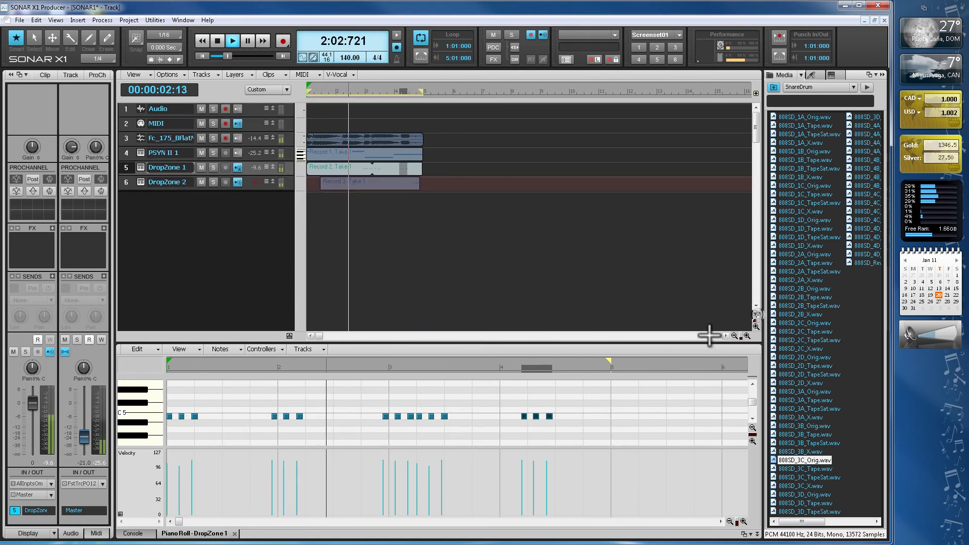
{"action": "left_click", "coordinate": [732, 335]}
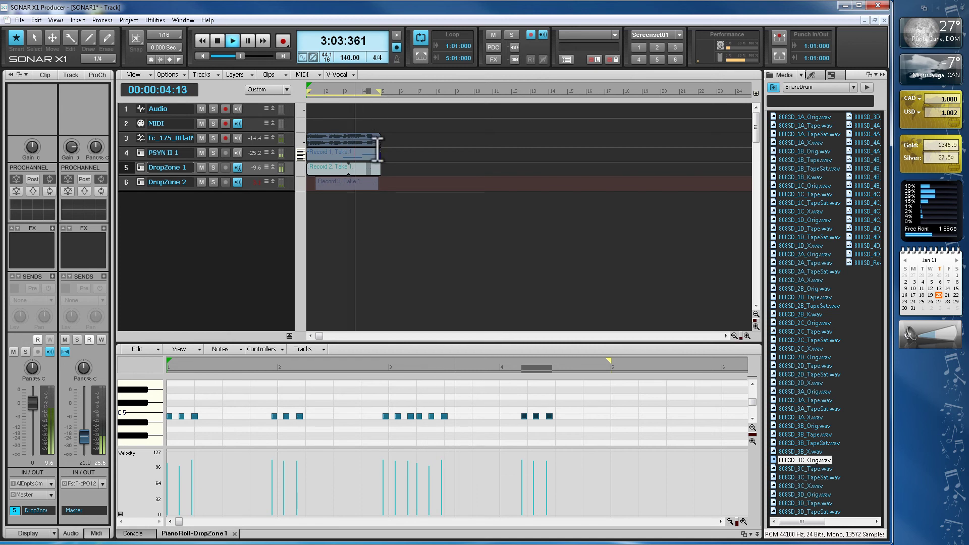
{"action": "left_click_drag", "start_coordinate": [379, 141], "coordinate": [531, 147]}
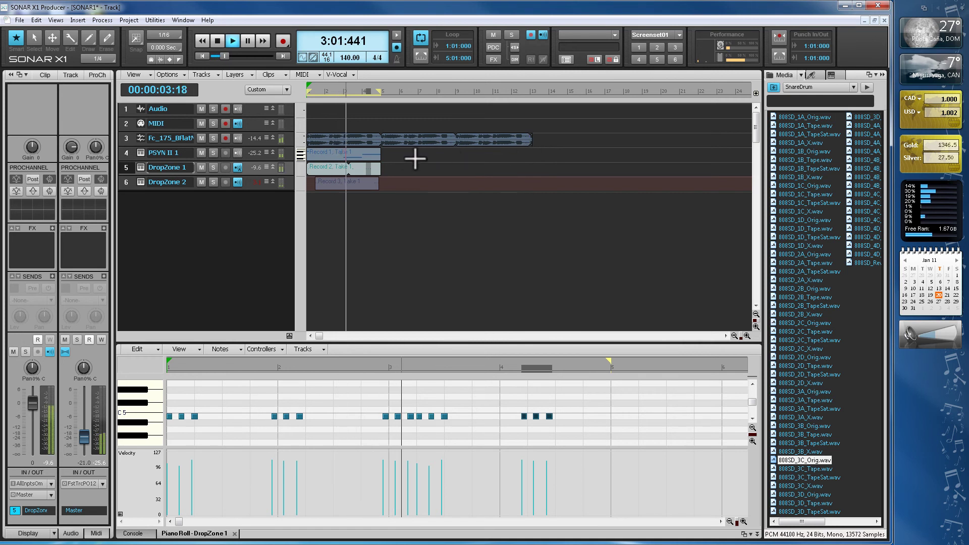
- Enable groove-clip looping on the PSYN II 1 clip and extend it to the start of bar 13
{"action": "right_click", "coordinate": [329, 154]}
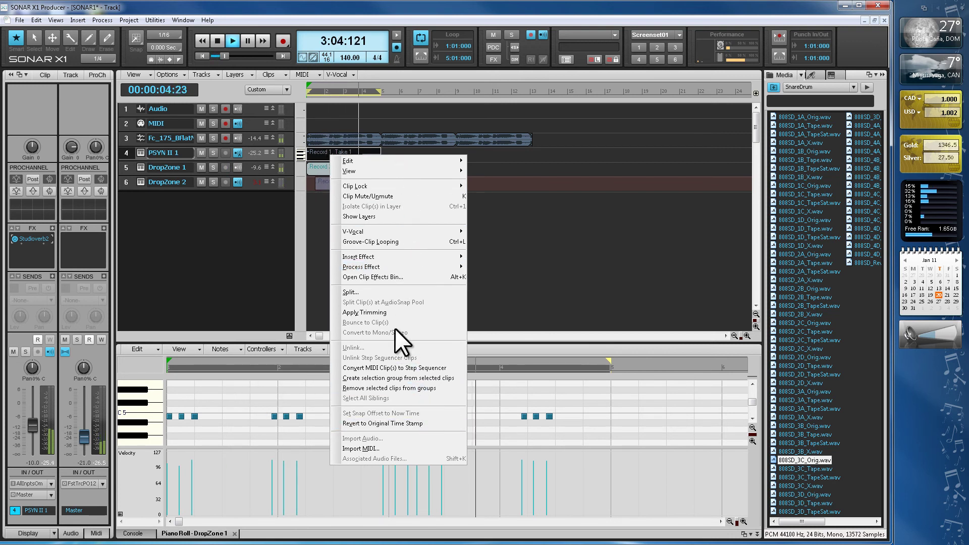
{"action": "left_click", "coordinate": [373, 243]}
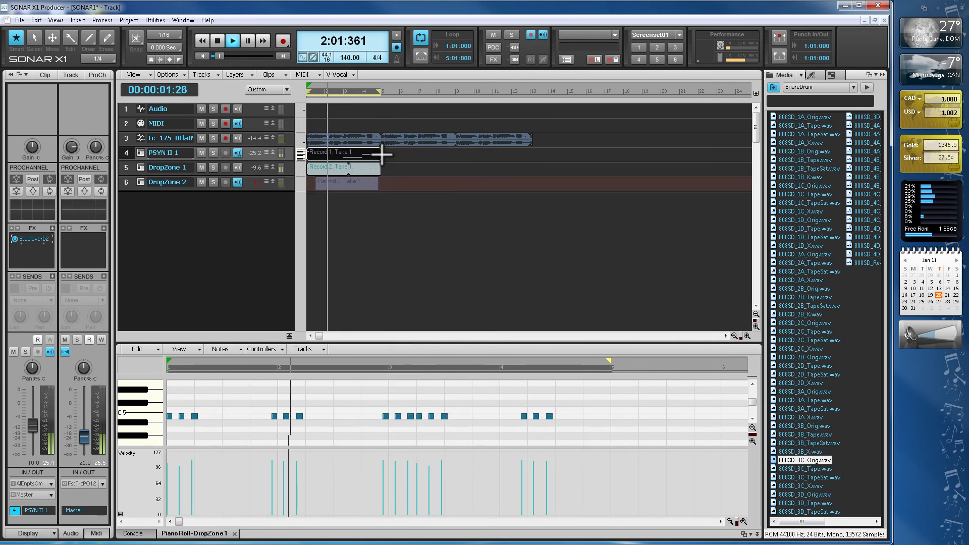
{"action": "left_click_drag", "start_coordinate": [382, 154], "coordinate": [530, 158]}
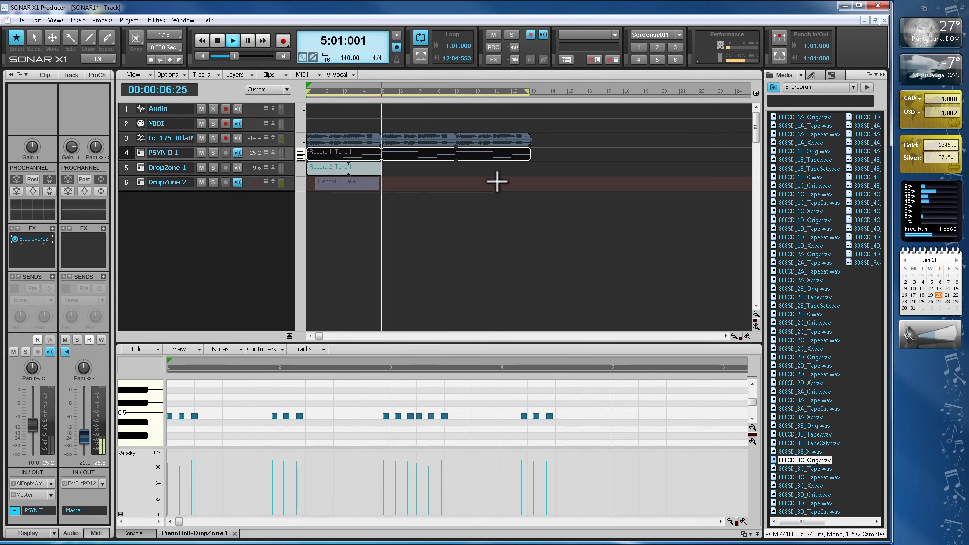
- Set the loop points to match the track 3 audio clip and extend the DropZone 1 clip to the start of bar 13
{"action": "left_click", "coordinate": [480, 144]}
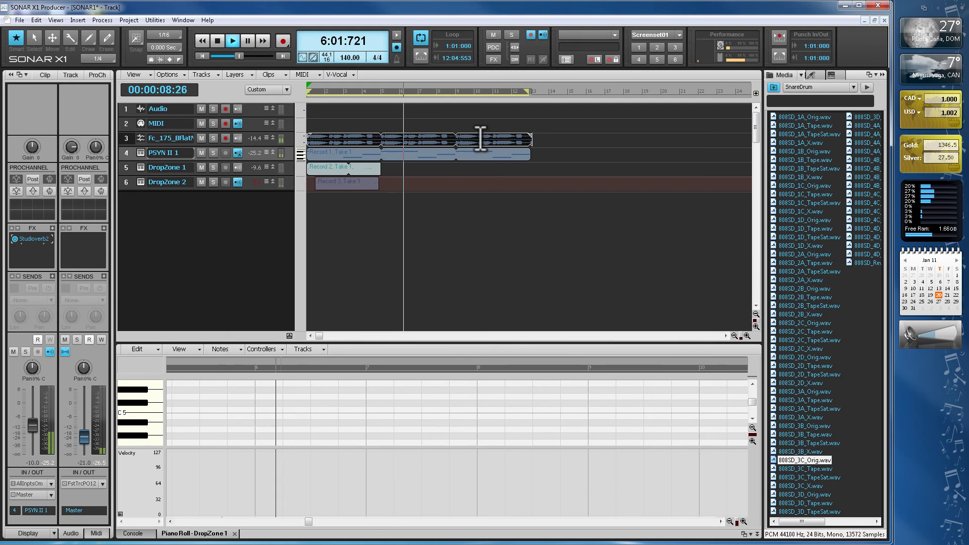
{"action": "right_click", "coordinate": [470, 90]}
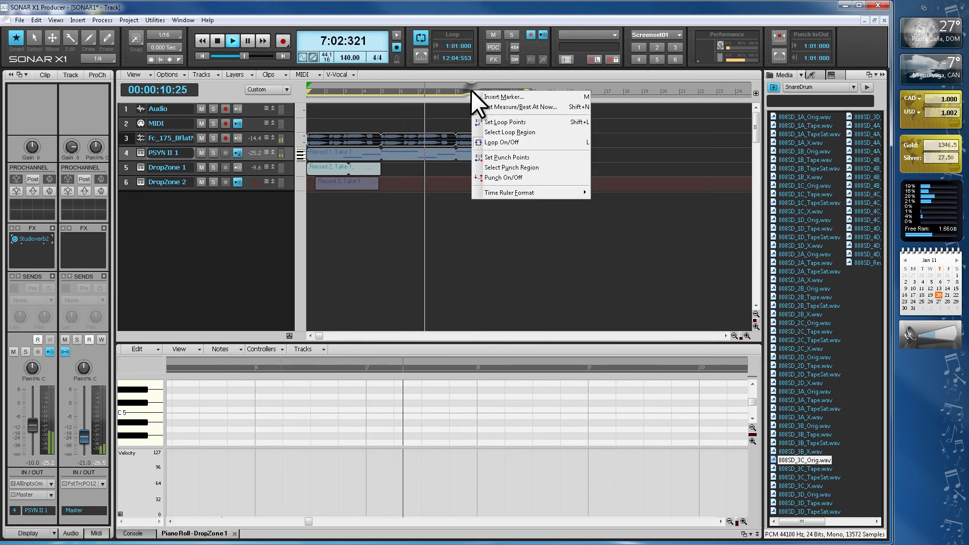
{"action": "left_click", "coordinate": [540, 123]}
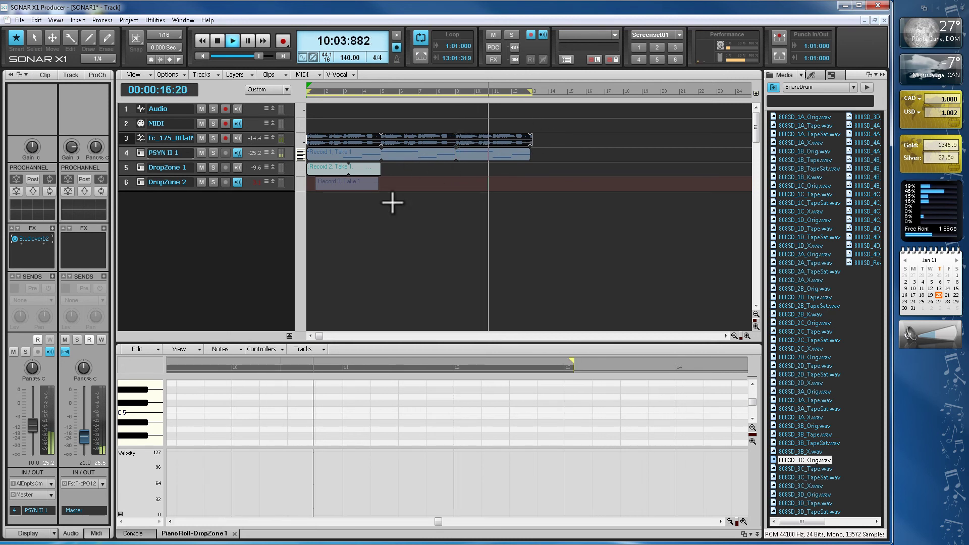
{"action": "left_click_drag", "start_coordinate": [379, 171], "coordinate": [530, 177]}
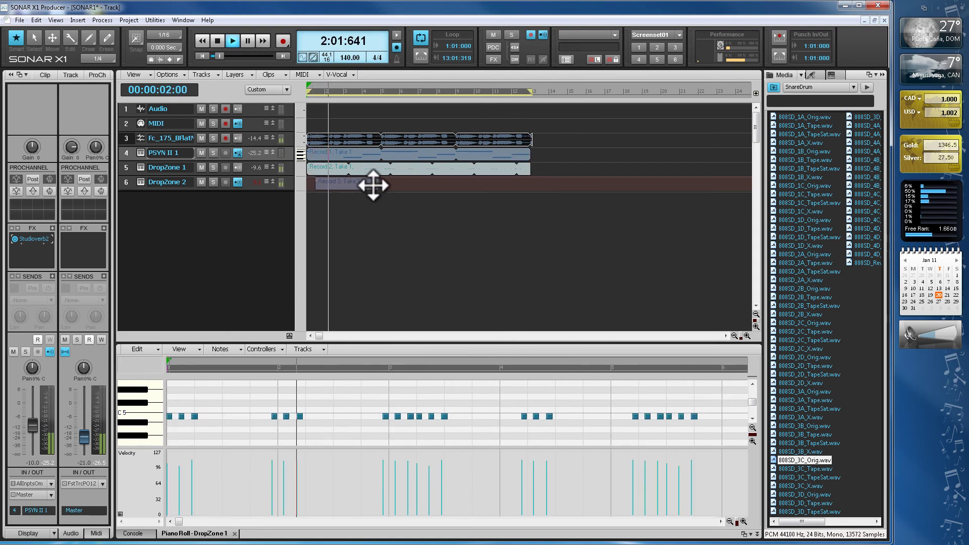
- Move the DropZone 2 clip to the start of bar 1, try extending it with groove-clip looping, and undo the extension
{"action": "left_click_drag", "start_coordinate": [368, 186], "coordinate": [517, 190]}
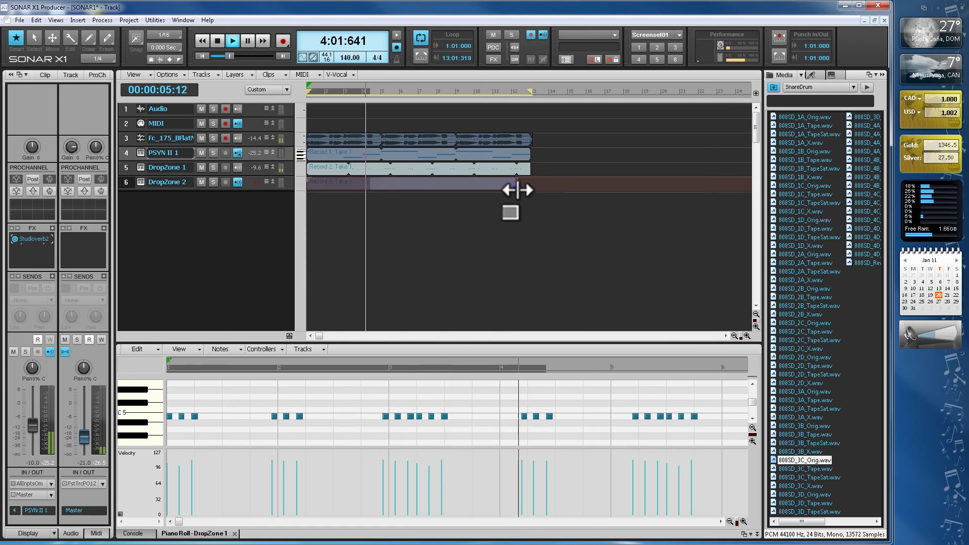
{"action": "right_click", "coordinate": [492, 183]}
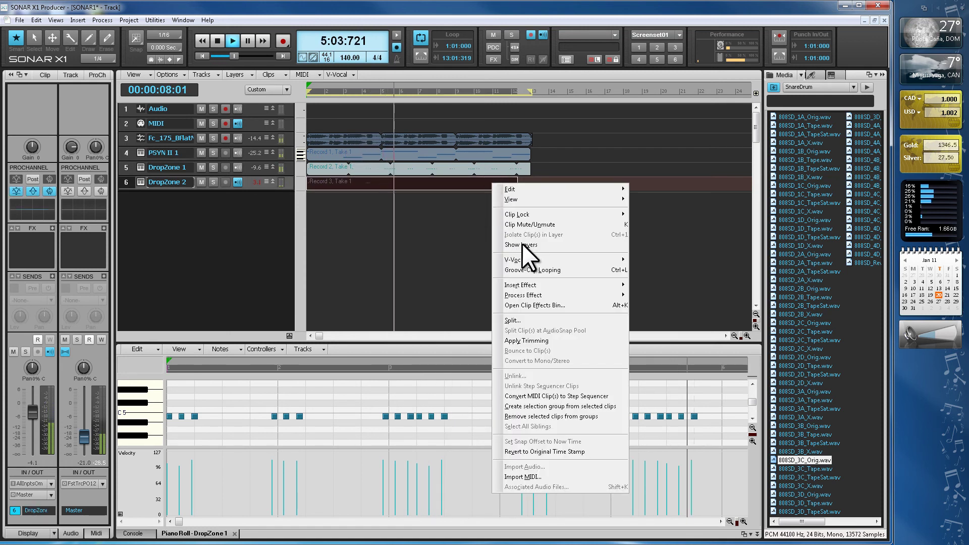
{"action": "left_click", "coordinate": [532, 271]}
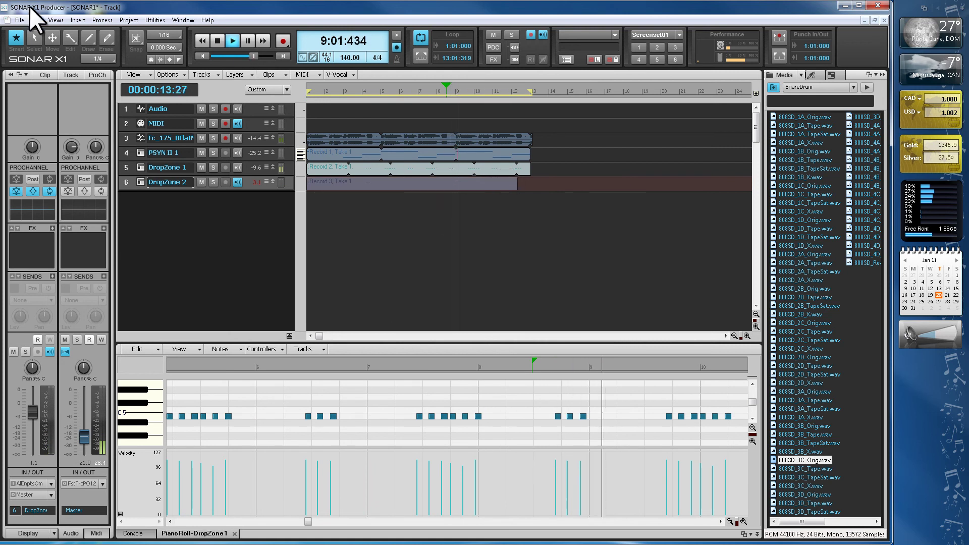
{"action": "left_click", "coordinate": [35, 20]}
{"action": "left_click", "coordinate": [47, 30]}
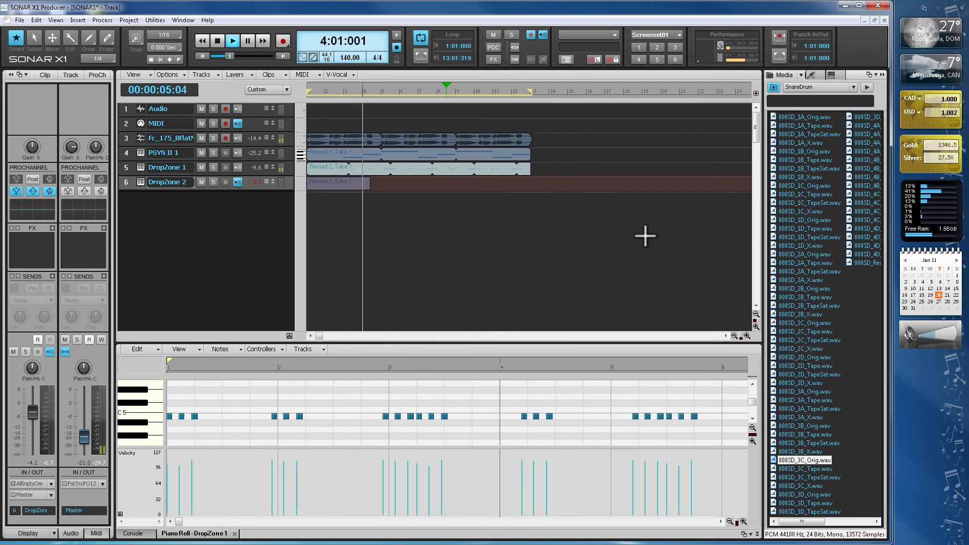
- Fade out the track 3 audio clip from about the middle of bar 9 to its end and disarm recording on DropZone 2
{"action": "key", "text": "f"}
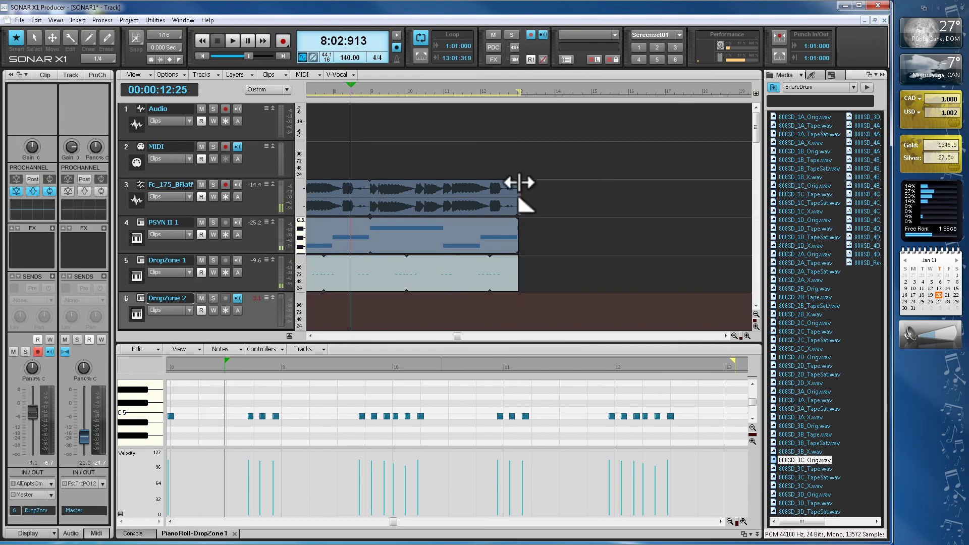
{"action": "left_click_drag", "start_coordinate": [520, 182], "coordinate": [395, 177]}
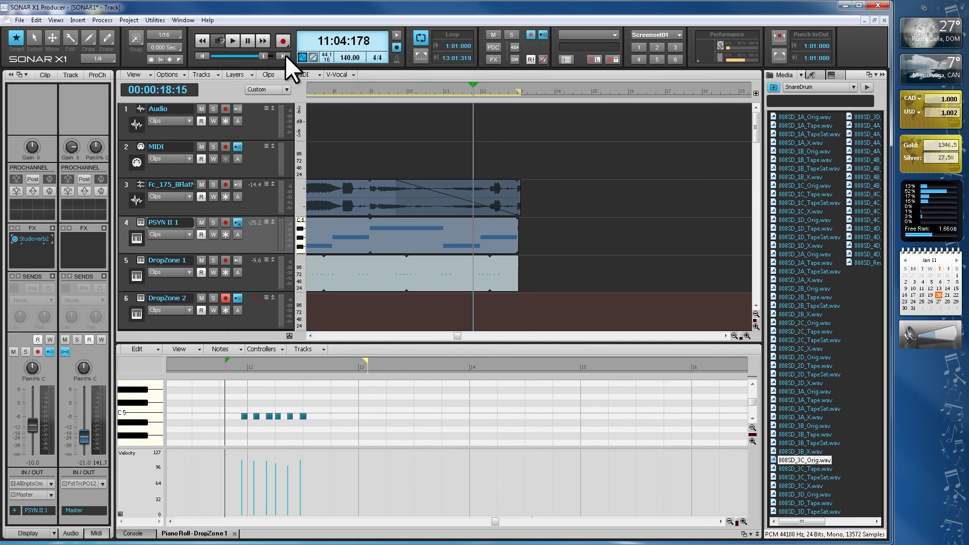
{"action": "left_click", "coordinate": [226, 298]}
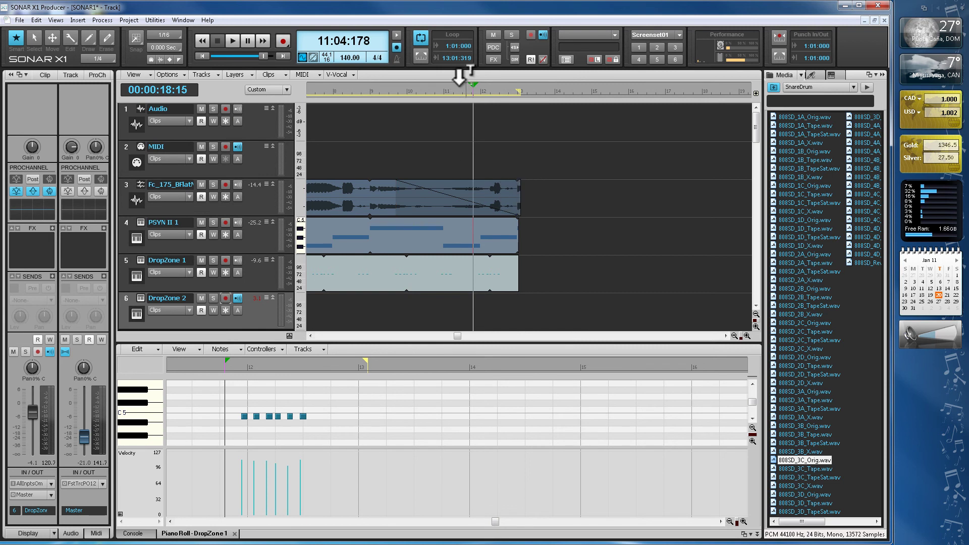
- Play back the arrangement to check the mix and stop it again
{"action": "key", "text": "space"}
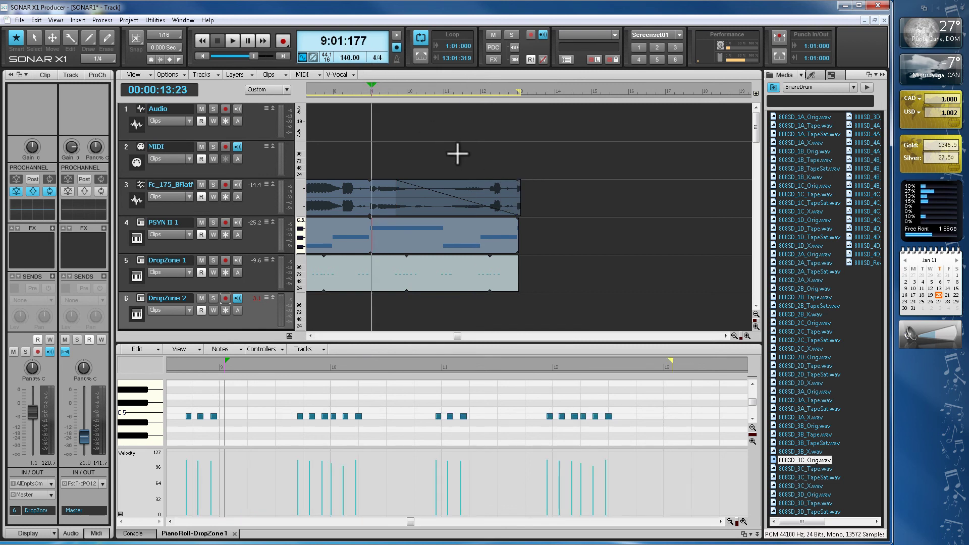
{"action": "key", "text": "space"}
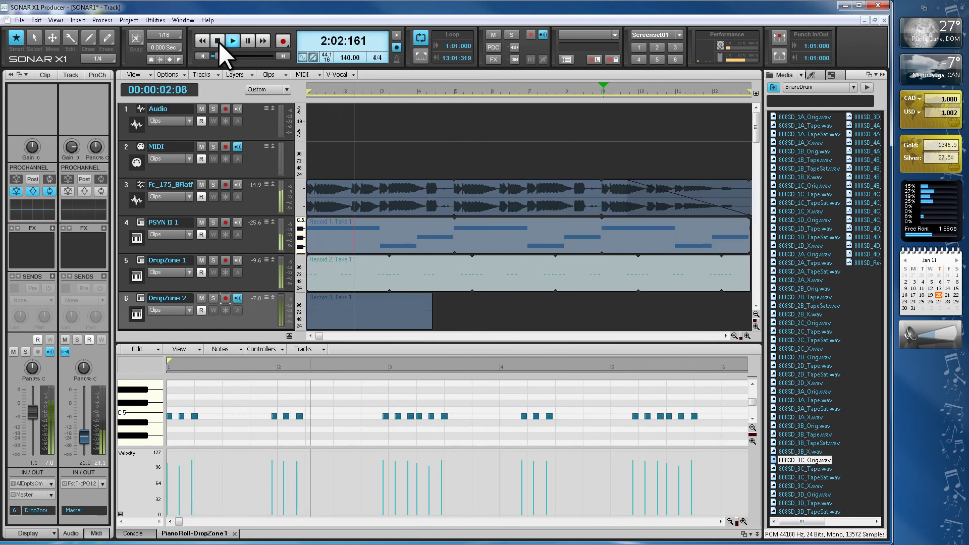
{"action": "left_click", "coordinate": [219, 41]}
- Zoom out the track view horizontally and vertically and shrink the Piano Roll pane so the tracks get more room
{"action": "left_click", "coordinate": [735, 337]}
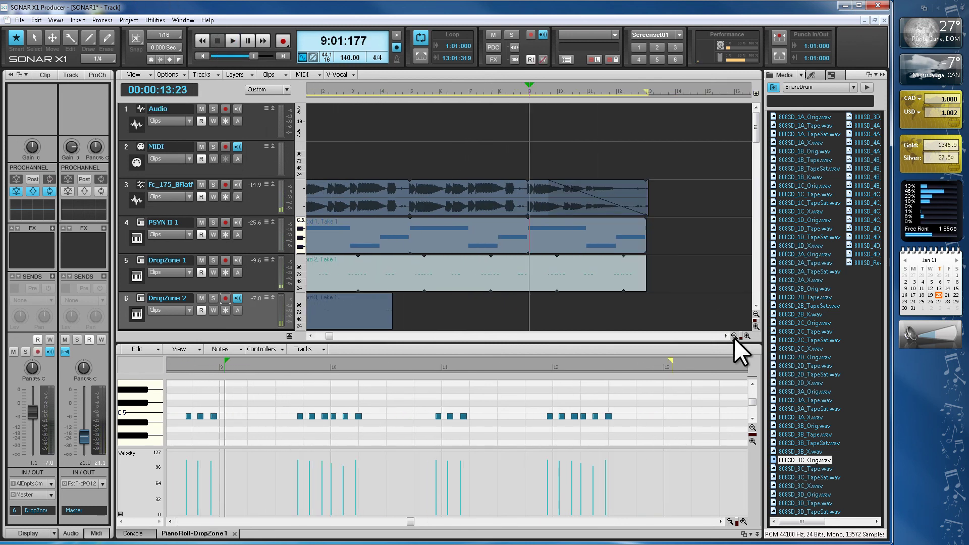
{"action": "left_click", "coordinate": [735, 337]}
{"action": "left_click", "coordinate": [735, 337]}
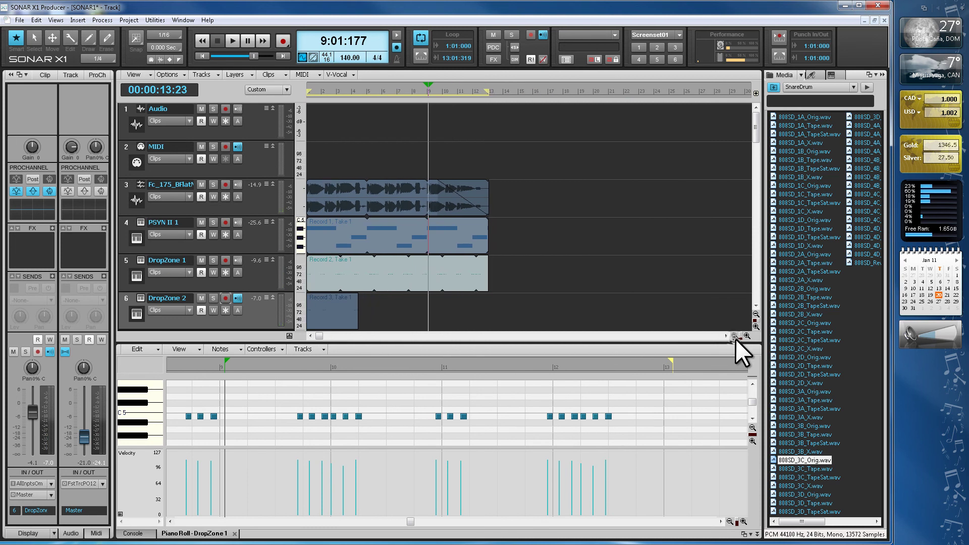
{"action": "left_click", "coordinate": [756, 314]}
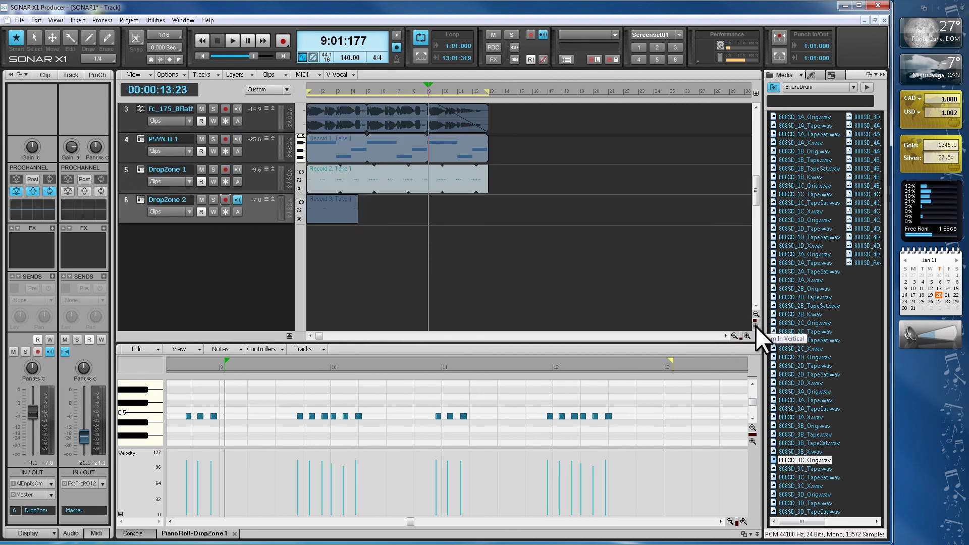
{"action": "left_click", "coordinate": [755, 326]}
{"action": "left_click_drag", "start_coordinate": [753, 231], "coordinate": [749, 179]}
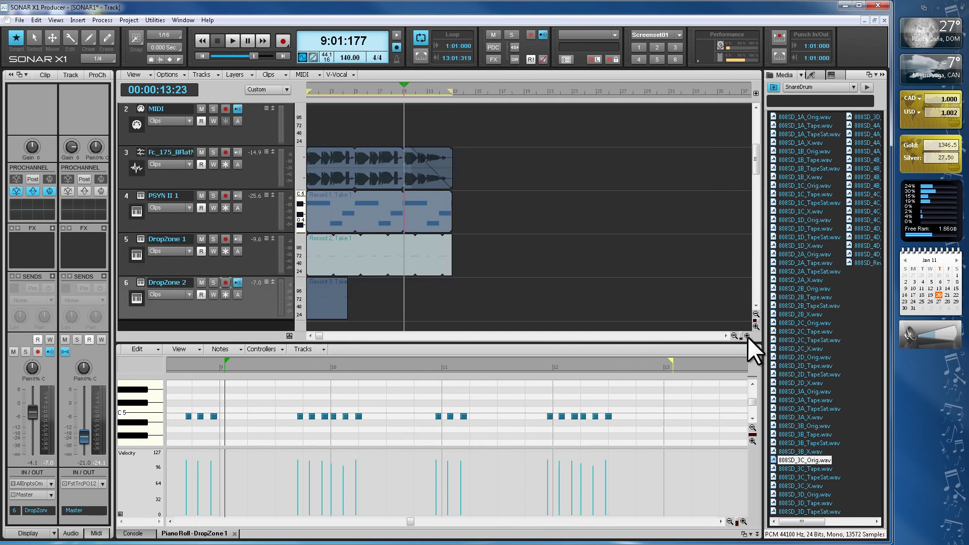
{"action": "left_click", "coordinate": [754, 313]}
{"action": "left_click", "coordinate": [754, 312]}
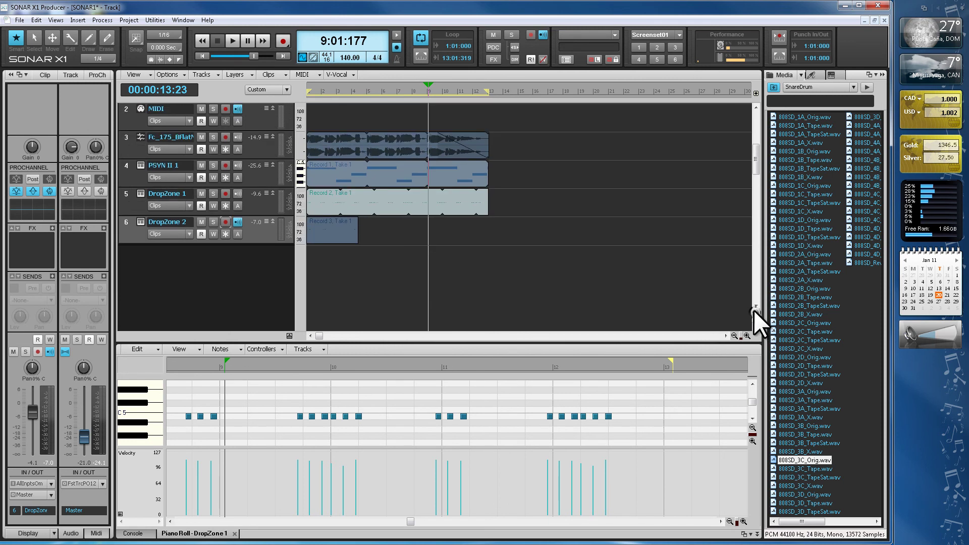
{"action": "left_click", "coordinate": [753, 310]}
{"action": "left_click", "coordinate": [755, 313]}
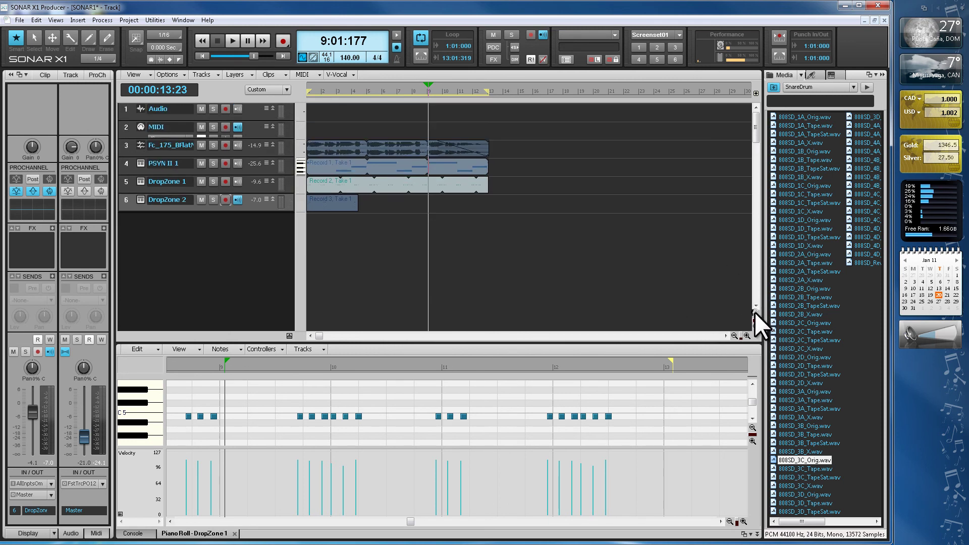
{"action": "left_click", "coordinate": [754, 312]}
{"action": "left_click_drag", "start_coordinate": [662, 346], "coordinate": [656, 433]}
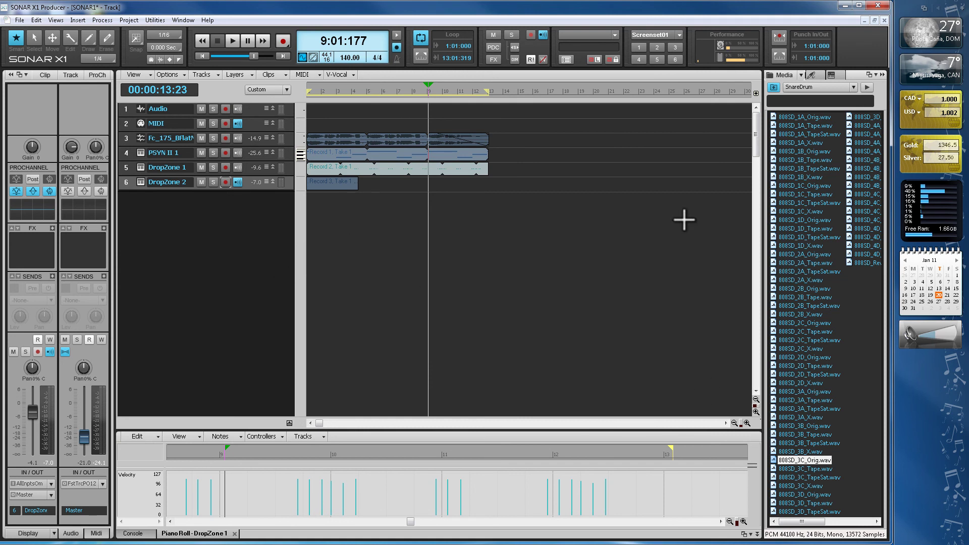
{"action": "left_click", "coordinate": [755, 398]}
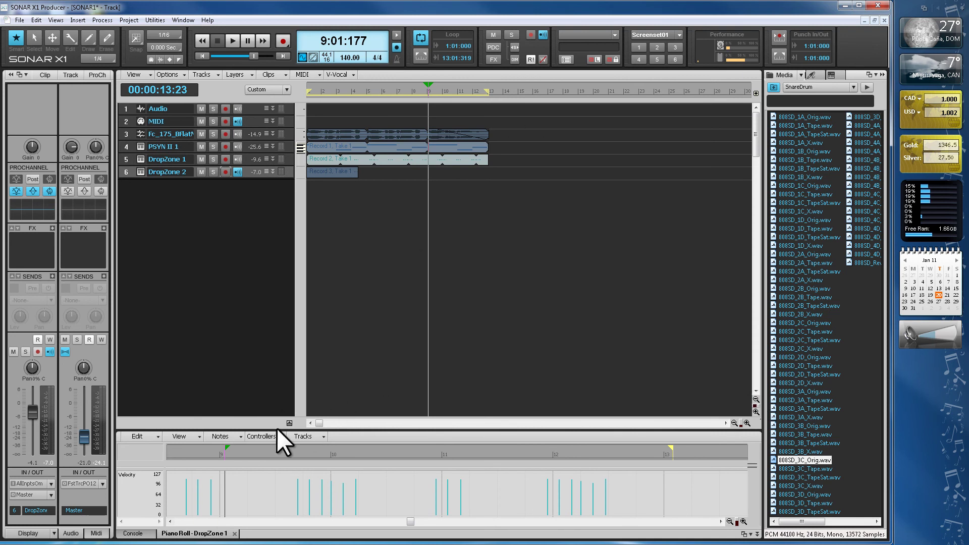
{"action": "mouse_move", "coordinate": [318, 424]}
{"action": "left_mouse_down"}
{"action": "mouse_move", "coordinate": [544, 428]}
{"action": "mouse_move", "coordinate": [322, 422]}
{"action": "left_mouse_up"}
- Shorten the loop region so it runs from bar 1 to the start of bar 5
{"action": "left_click", "coordinate": [390, 146]}
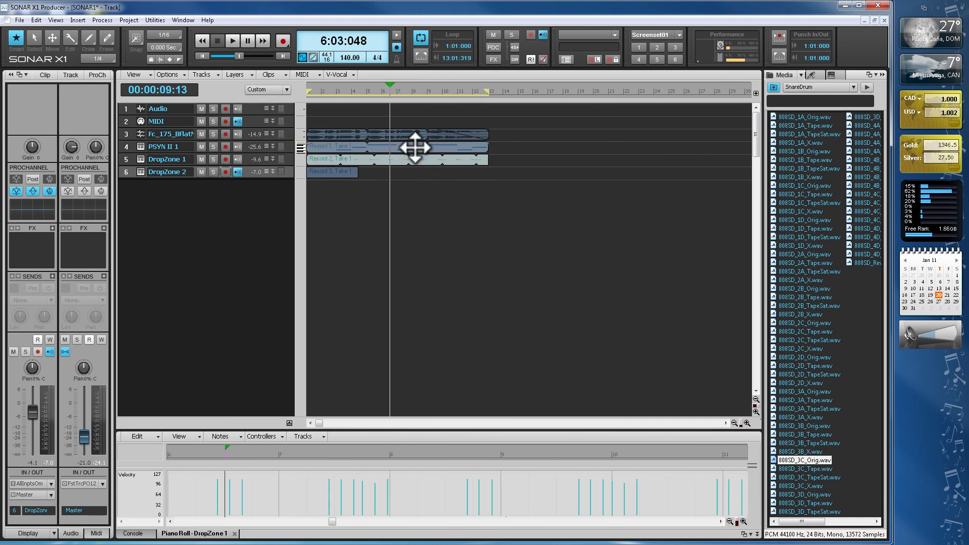
{"action": "mouse_move", "coordinate": [415, 147]}
{"action": "left_mouse_down"}
{"action": "mouse_move", "coordinate": [561, 145]}
{"action": "mouse_move", "coordinate": [409, 151]}
{"action": "left_mouse_up"}
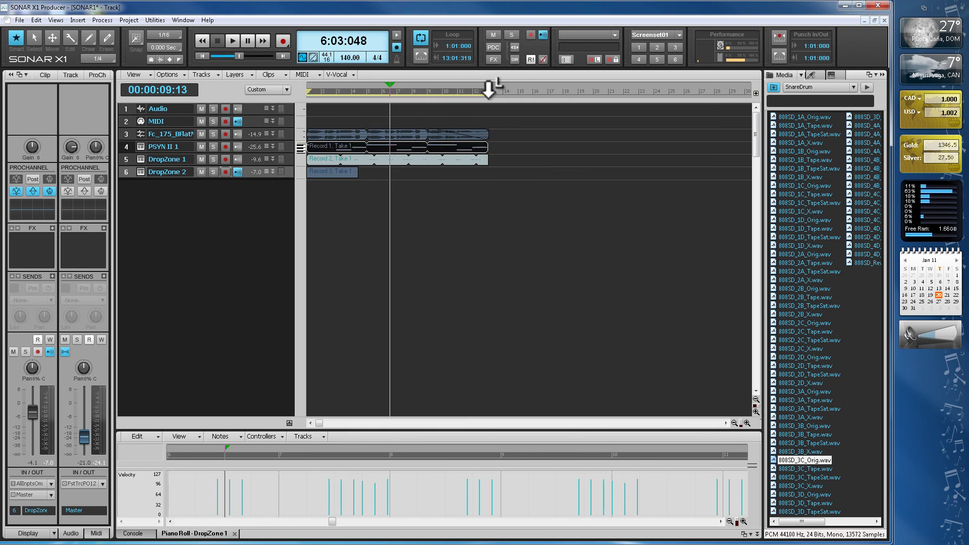
{"action": "left_click_drag", "start_coordinate": [366, 97], "coordinate": [362, 97]}
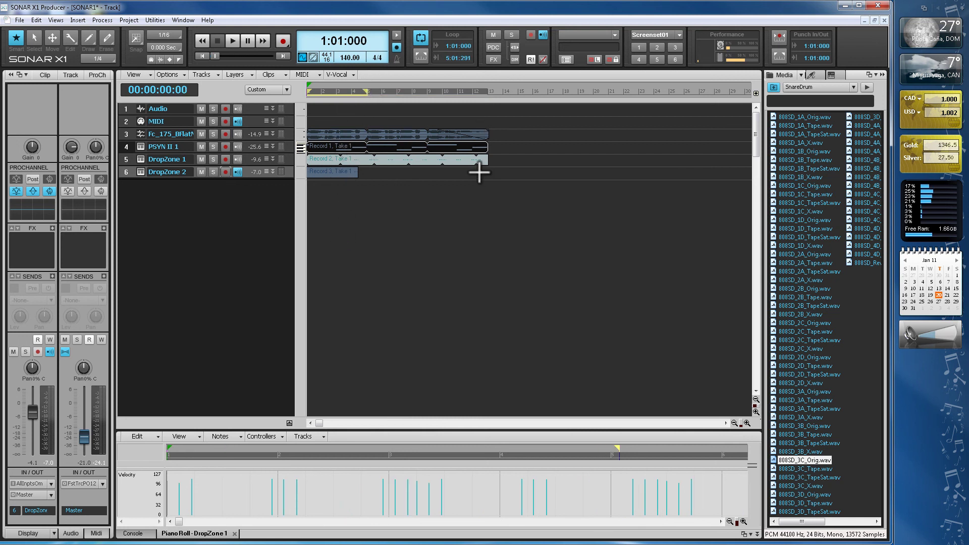
- Copy the Fc_175_BFlat audio clip on track 3, including events, tempo changes and meter/key changes
{"action": "left_click", "coordinate": [407, 137]}
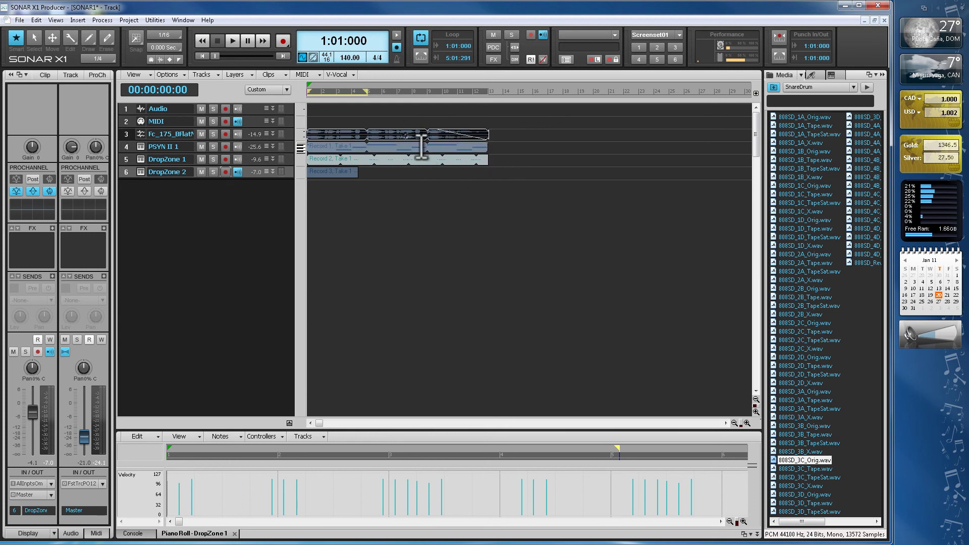
{"action": "right_click", "coordinate": [481, 133]}
{"action": "right_click", "coordinate": [462, 133]}
{"action": "right_click", "coordinate": [453, 134]}
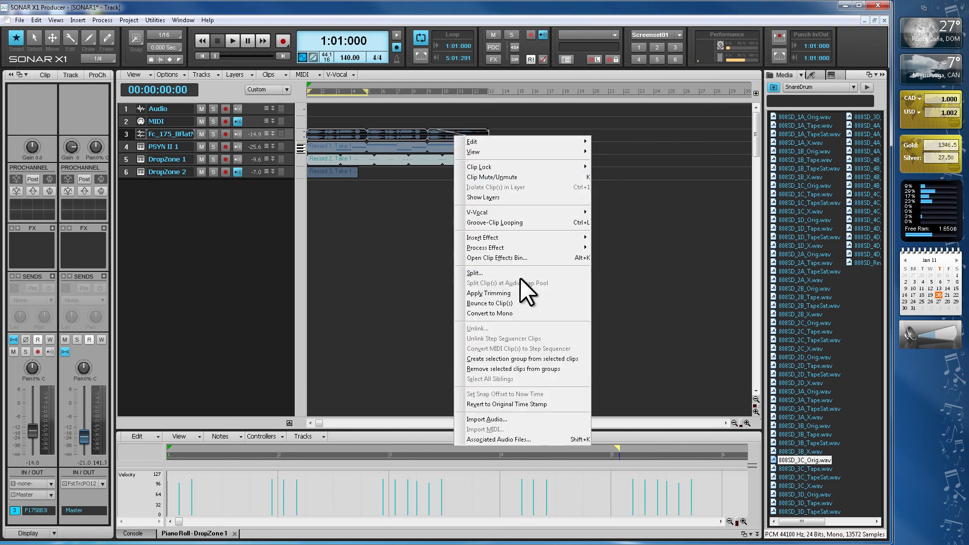
{"action": "mouse_move", "coordinate": [549, 140]}
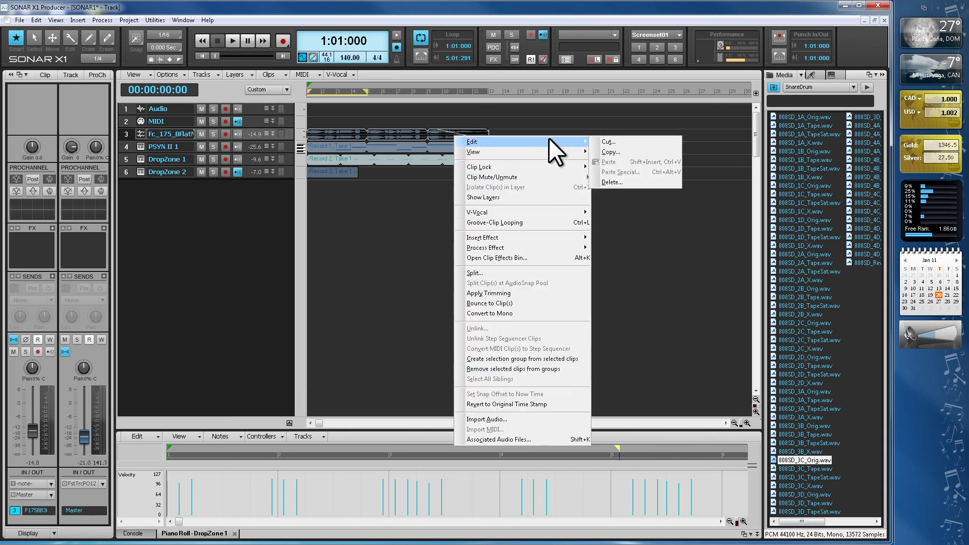
{"action": "left_click", "coordinate": [629, 152]}
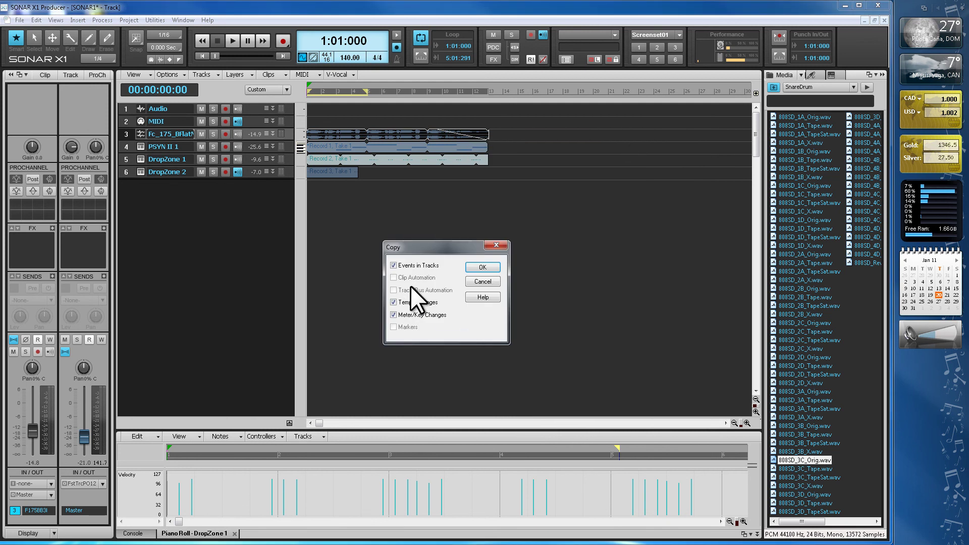
{"action": "key", "text": "Return"}
- Paste the copied clip onto track 3 at 16:02:837 and move the playback position back into bar 1
{"action": "left_click", "coordinate": [540, 134]}
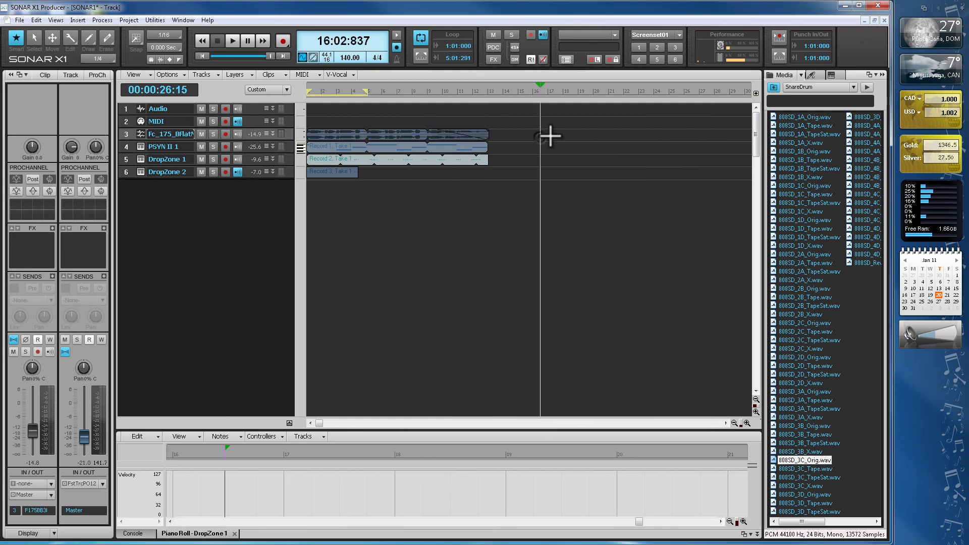
{"action": "right_click", "coordinate": [542, 134]}
{"action": "mouse_move", "coordinate": [583, 141]}
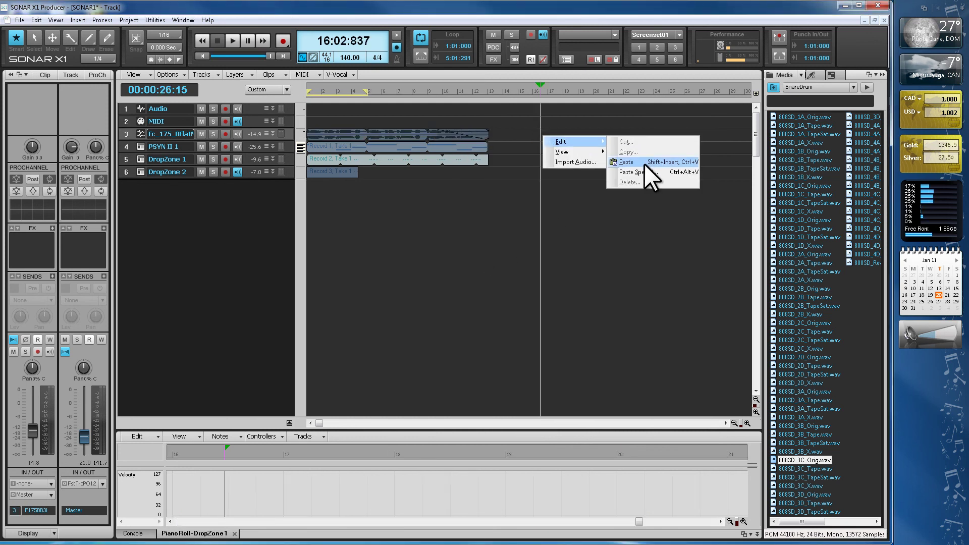
{"action": "left_click", "coordinate": [626, 162]}
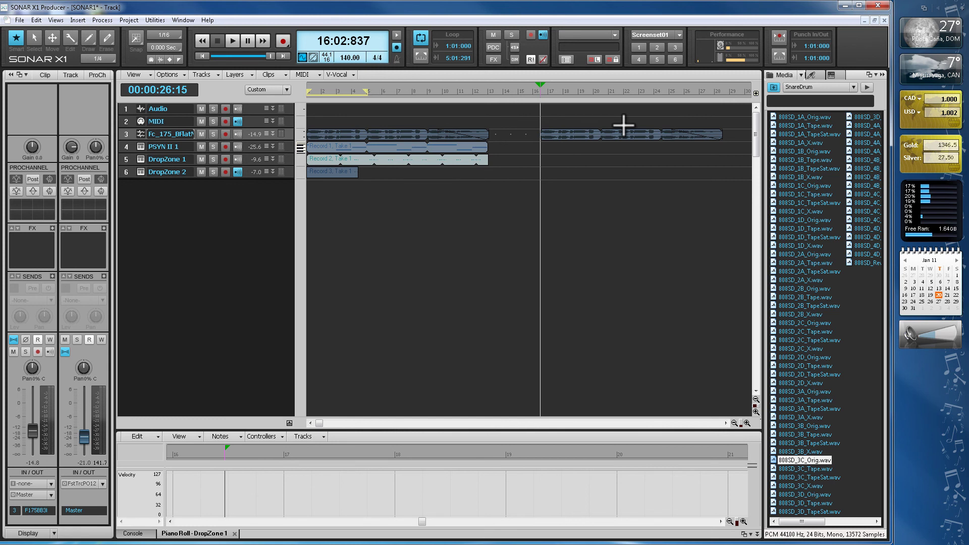
{"action": "left_click", "coordinate": [314, 194]}
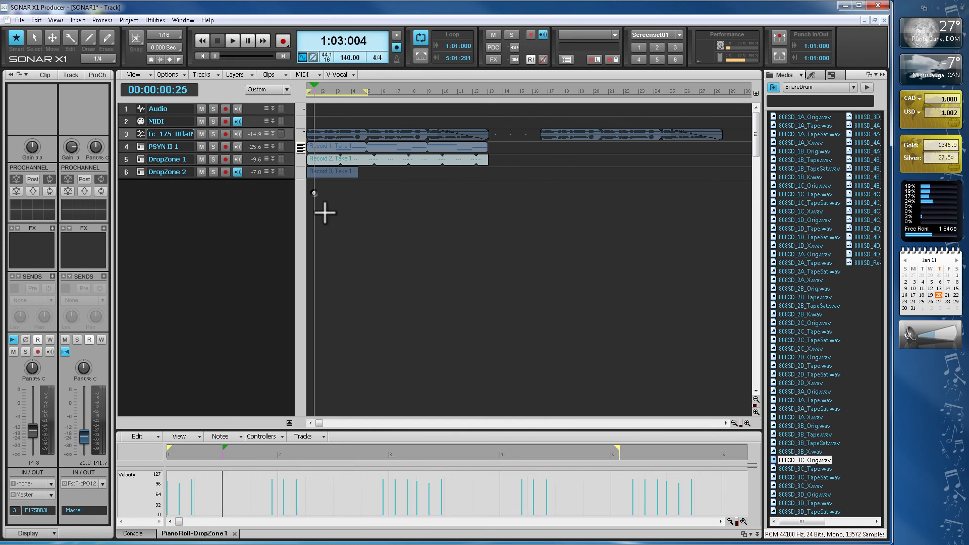
{"action": "left_click", "coordinate": [311, 194]}
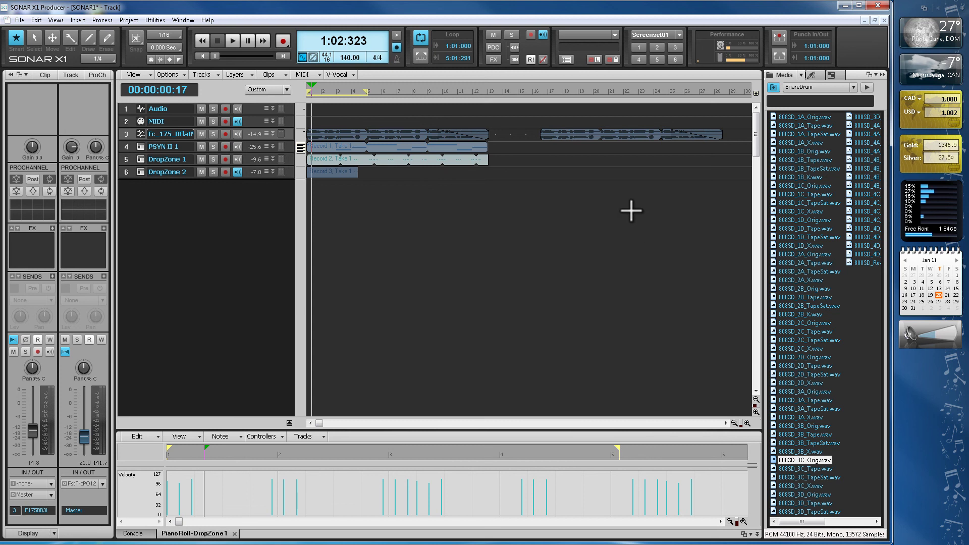
- Audition several 808 snare samples from the SnareDrum folder, finishing with 808SD_3A_X.wav
{"action": "left_click", "coordinate": [804, 384]}
{"action": "left_click", "coordinate": [804, 451]}
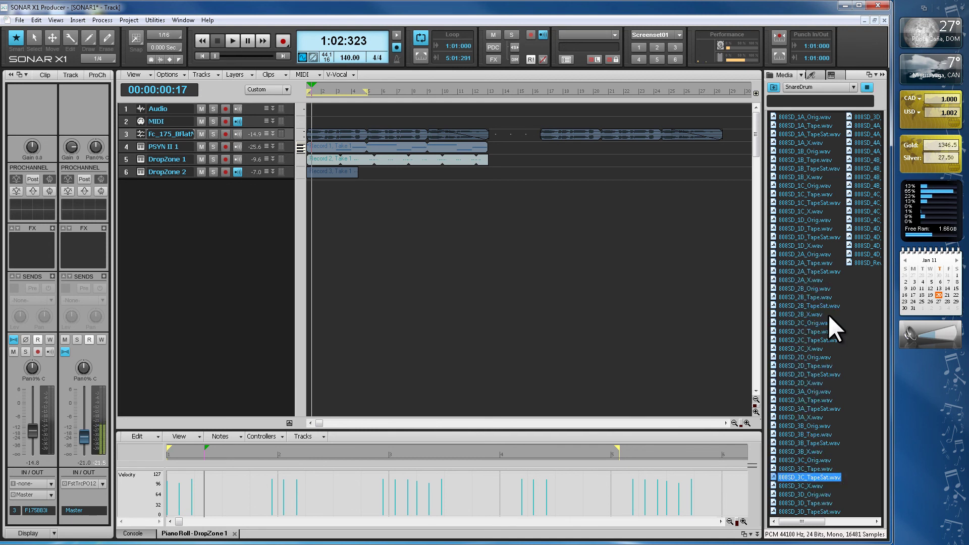
{"action": "left_click", "coordinate": [866, 220]}
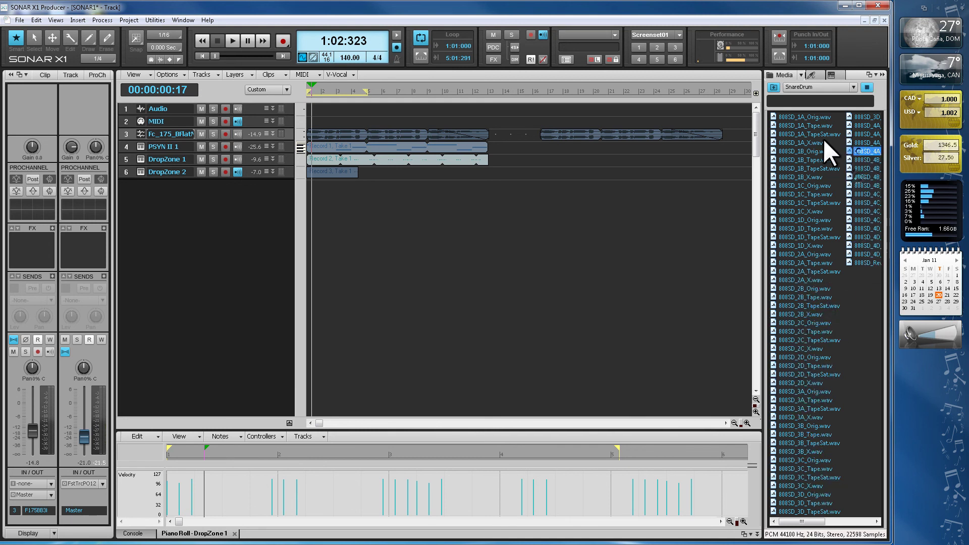
{"action": "left_click", "coordinate": [802, 255]}
{"action": "left_click", "coordinate": [795, 417]}
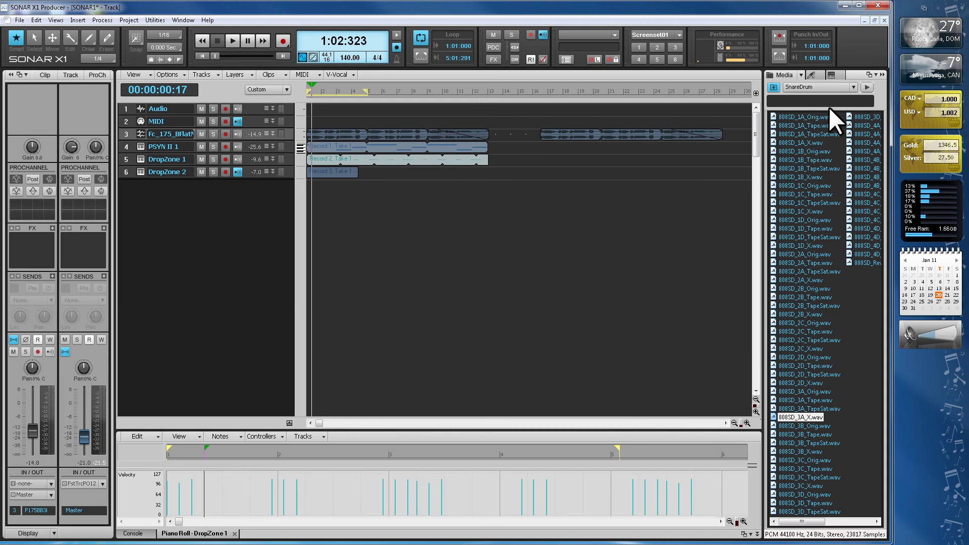
- Show the synth rack and inspect the DropZone 2 instrument's settings, closing its window again
{"action": "left_click", "coordinate": [832, 75]}
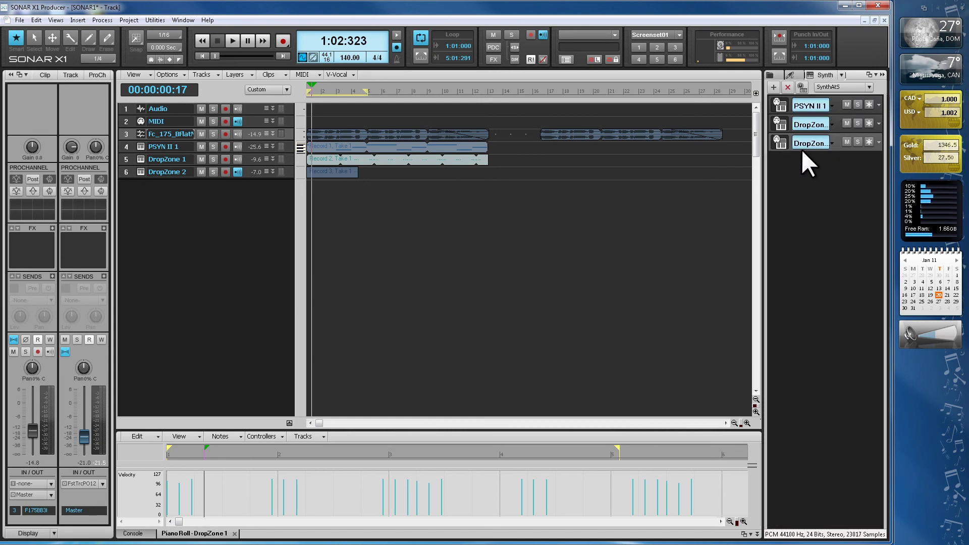
{"action": "left_click", "coordinate": [779, 140]}
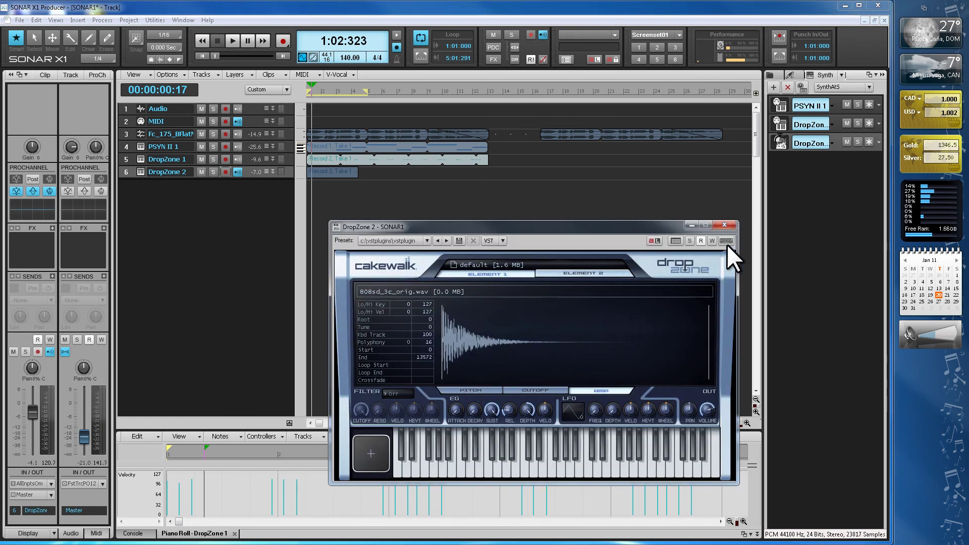
{"action": "left_click", "coordinate": [725, 225]}
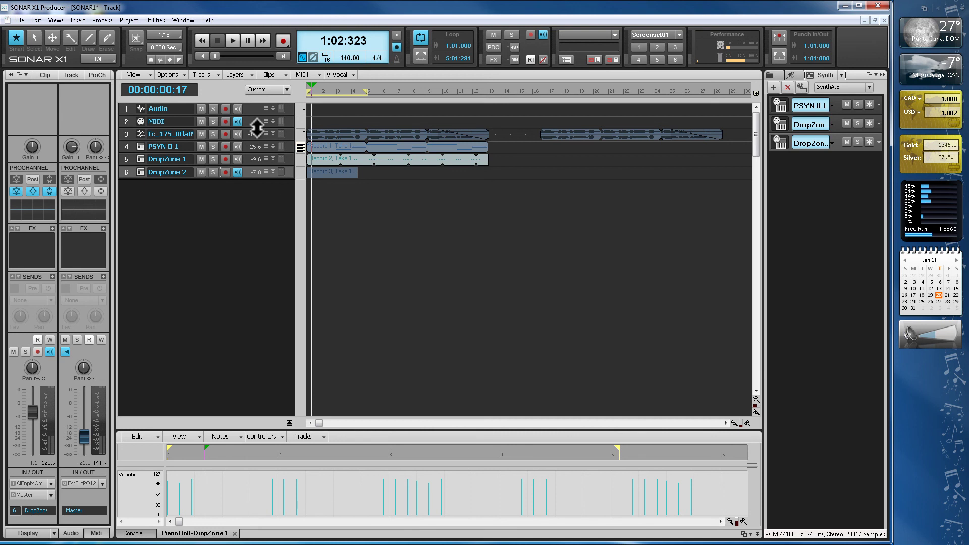
- Start playback of the arrangement from bar 1
{"action": "left_click", "coordinate": [237, 119]}
{"action": "left_click", "coordinate": [232, 40]}
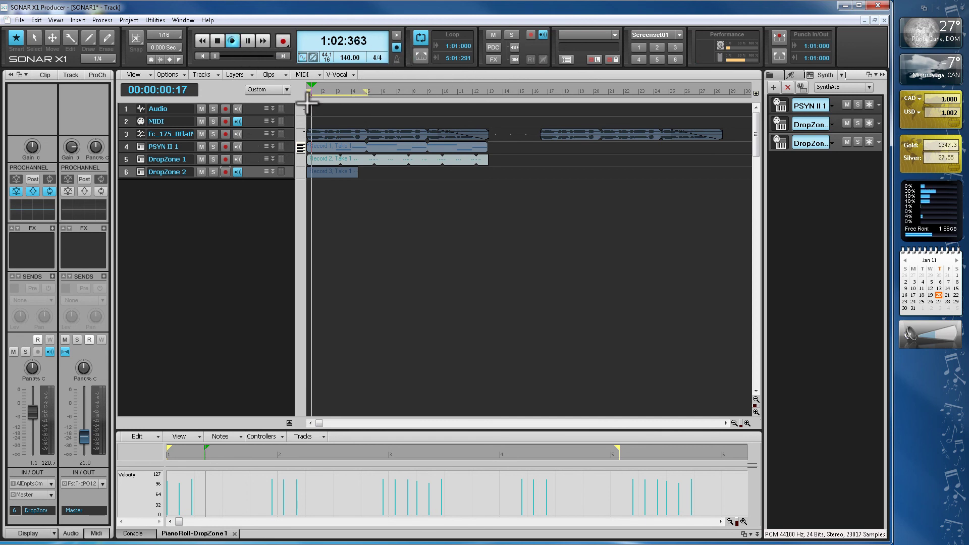